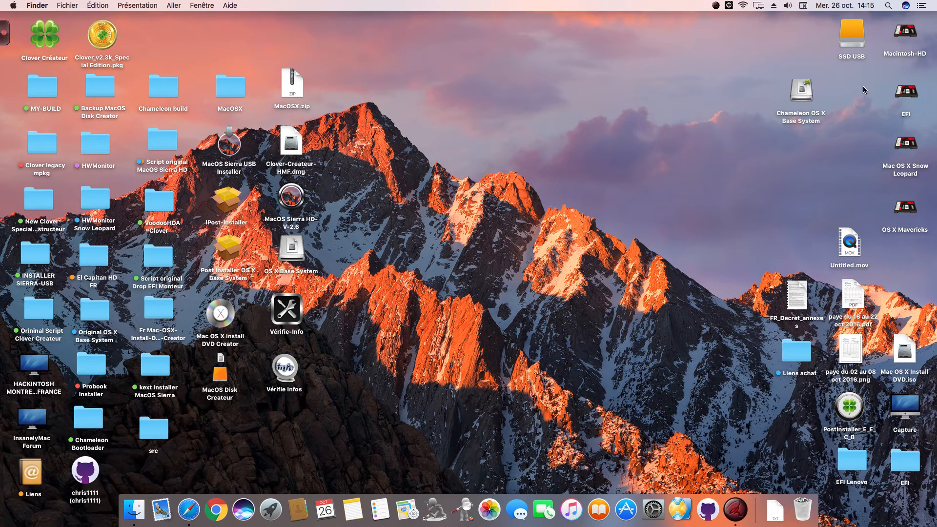
- Launch Chameleon OS X Base System from the desktop, authorize it with the account password, and proceed past the welcome message
{"action": "double_click", "coordinate": [803, 93]}
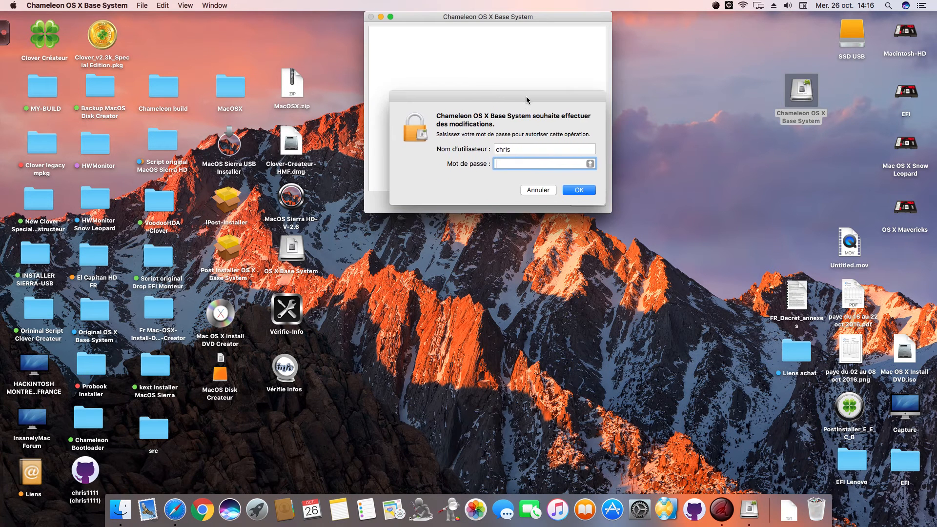
{"action": "type", "text": "••••••"}
{"action": "key", "text": "Return"}
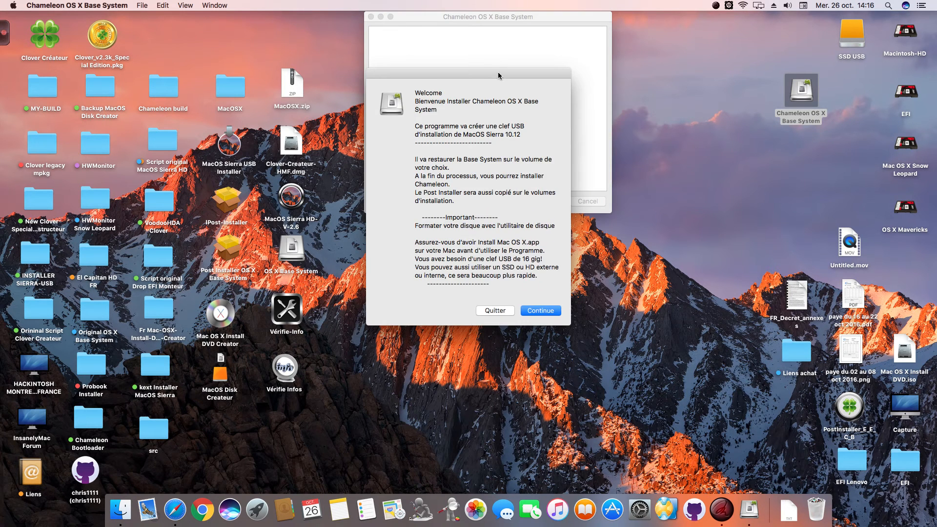
{"action": "left_click_drag", "start_coordinate": [497, 78], "coordinate": [510, 56]}
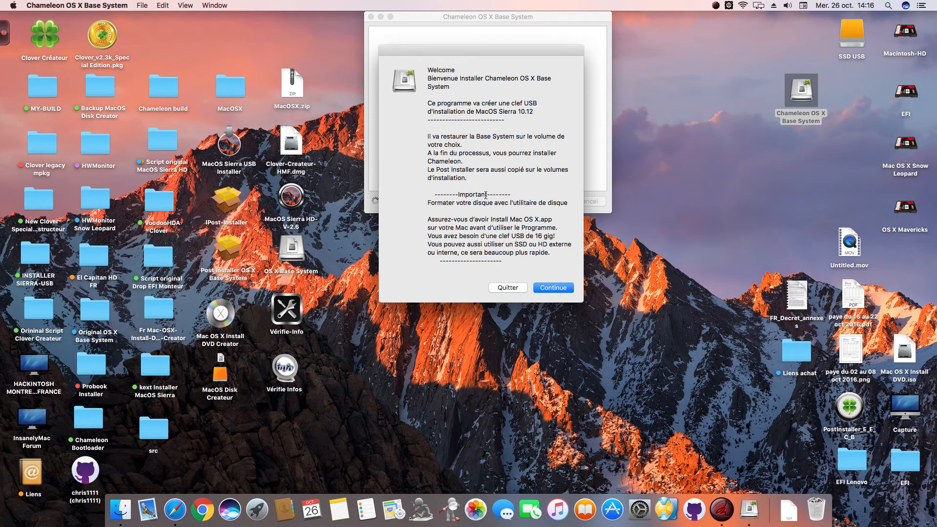
{"action": "left_click", "coordinate": [554, 287]}
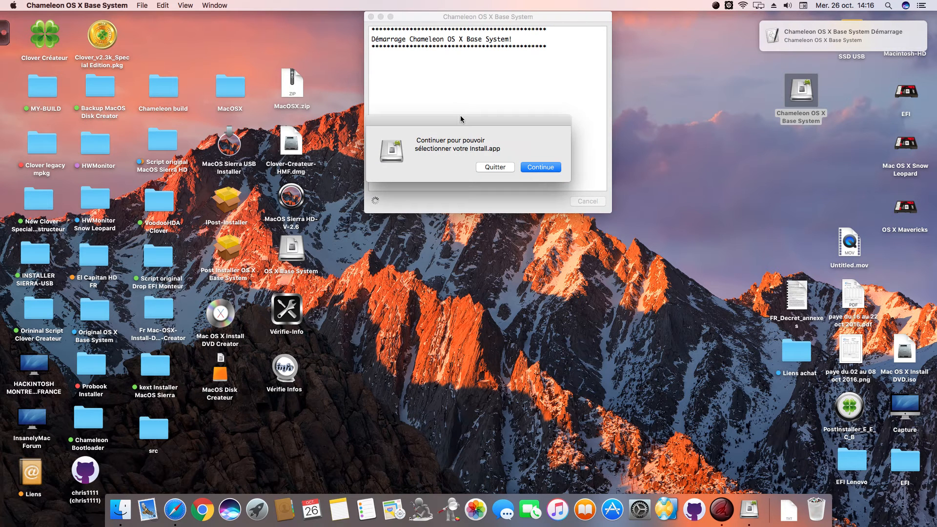
- Choose Install macOS Sierra from the Applications folder as the source installer app
{"action": "left_click", "coordinate": [541, 167]}
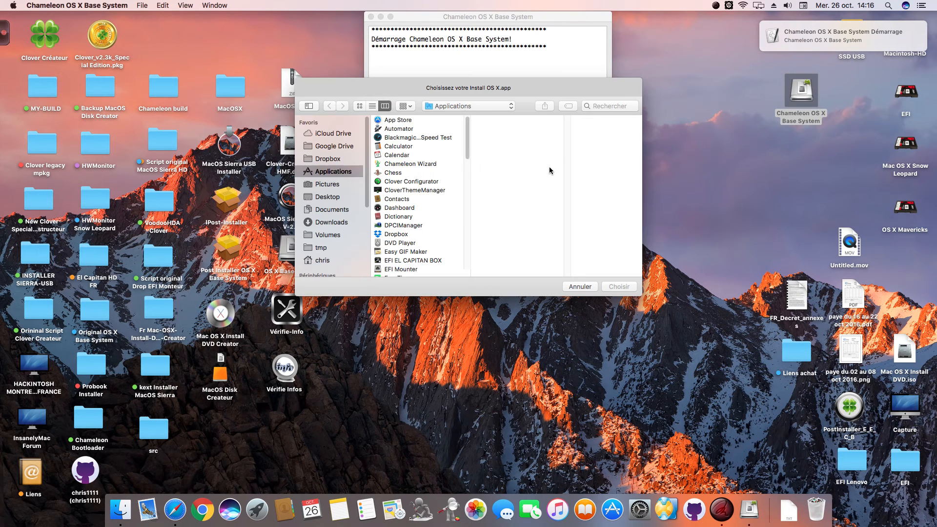
{"action": "scroll", "coordinate": [432, 176], "scroll_direction": "down", "scroll_amount": 5}
{"action": "scroll", "coordinate": [413, 176], "scroll_direction": "up", "scroll_amount": 3}
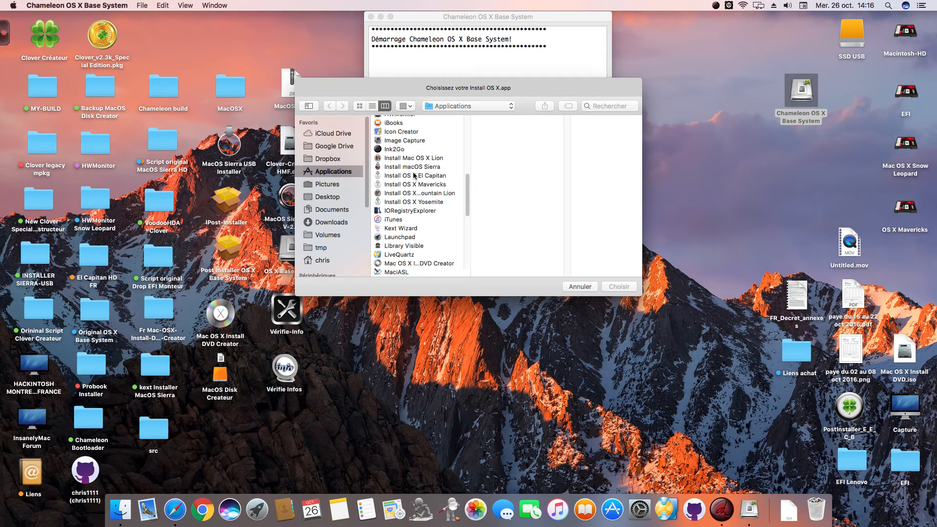
{"action": "left_click", "coordinate": [415, 168]}
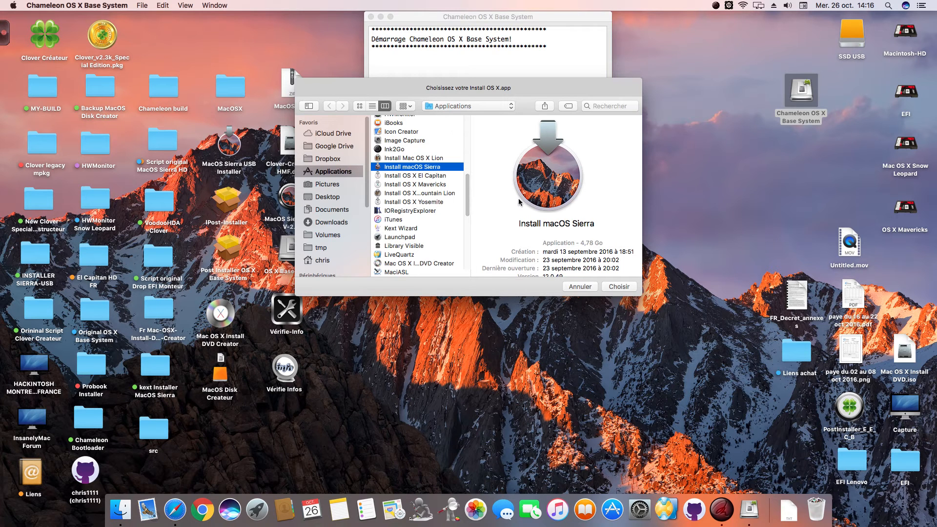
{"action": "left_click", "coordinate": [620, 287]}
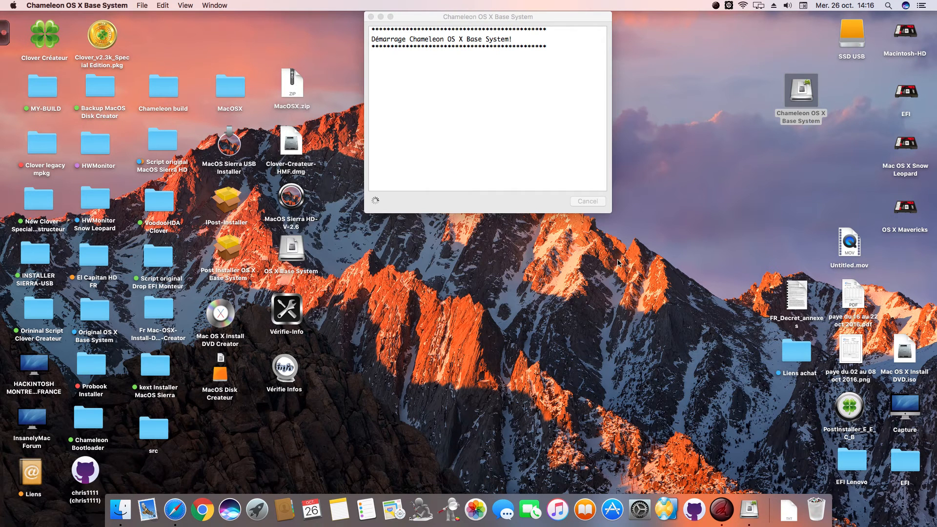
{"action": "left_click", "coordinate": [537, 180]}
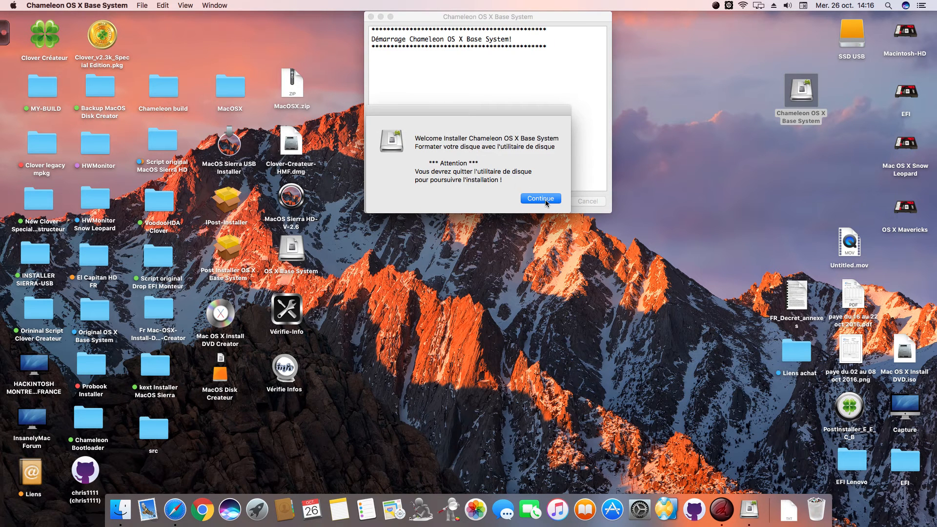
- Erase the external KINGSTON SV300S37A120G disk as Sans titre, Mac OS étendu (journalisé) with Table de partition GUID, and close Disk Utility
{"action": "left_click", "coordinate": [543, 199]}
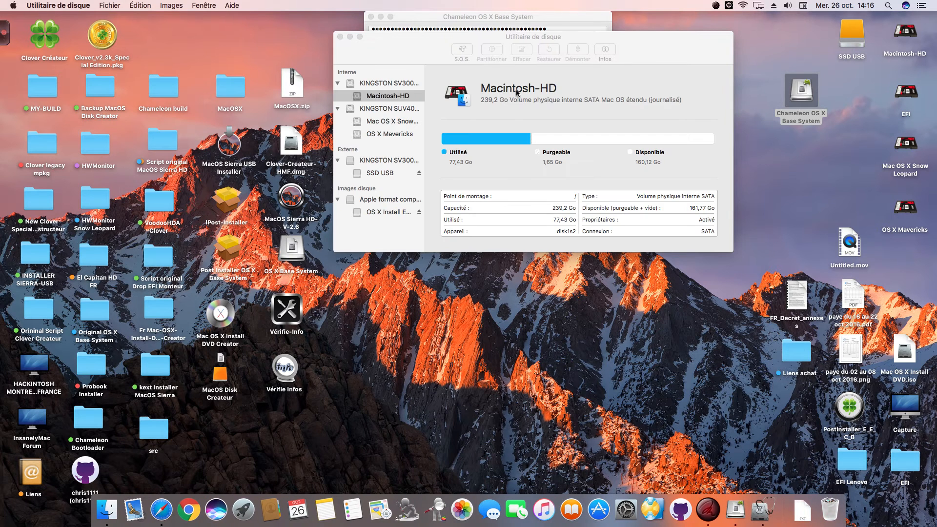
{"action": "left_click_drag", "start_coordinate": [420, 38], "coordinate": [412, 34]}
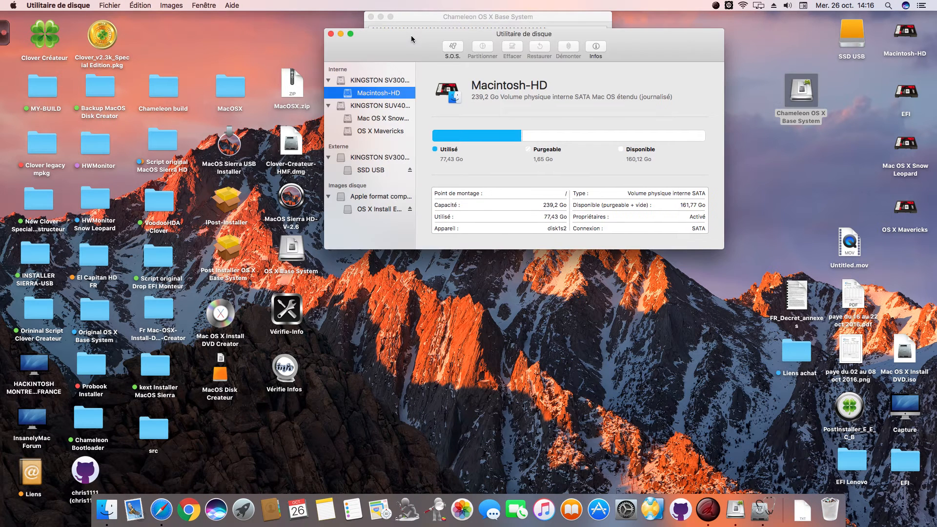
{"action": "left_click", "coordinate": [389, 158]}
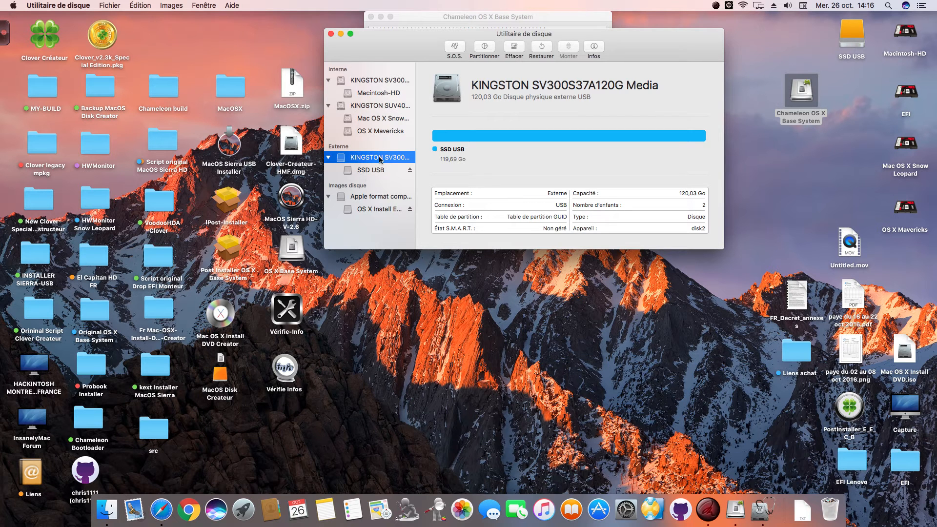
{"action": "left_click", "coordinate": [514, 51]}
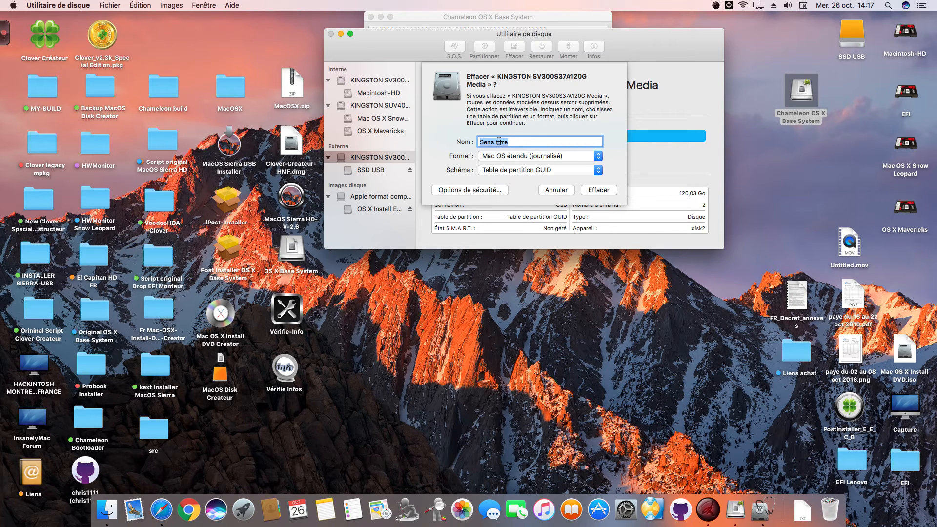
{"action": "left_click", "coordinate": [597, 191]}
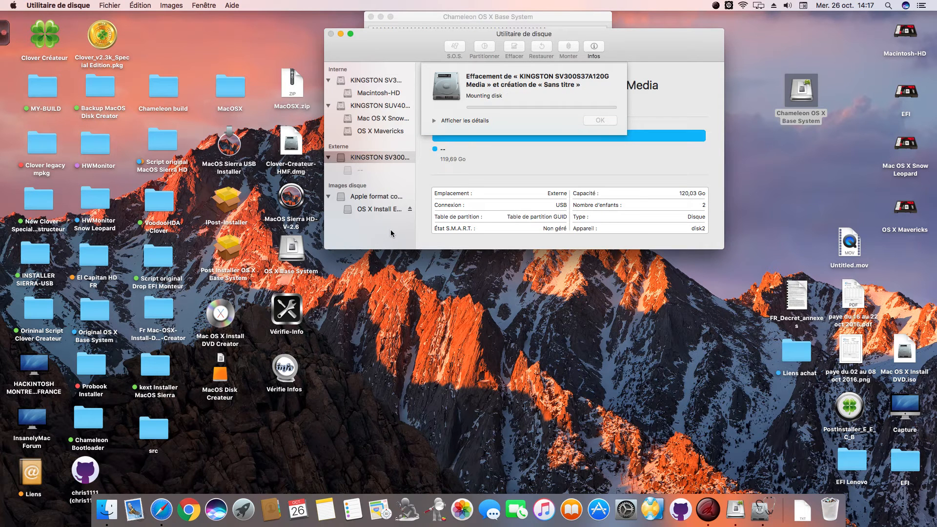
{"action": "left_click", "coordinate": [456, 204]}
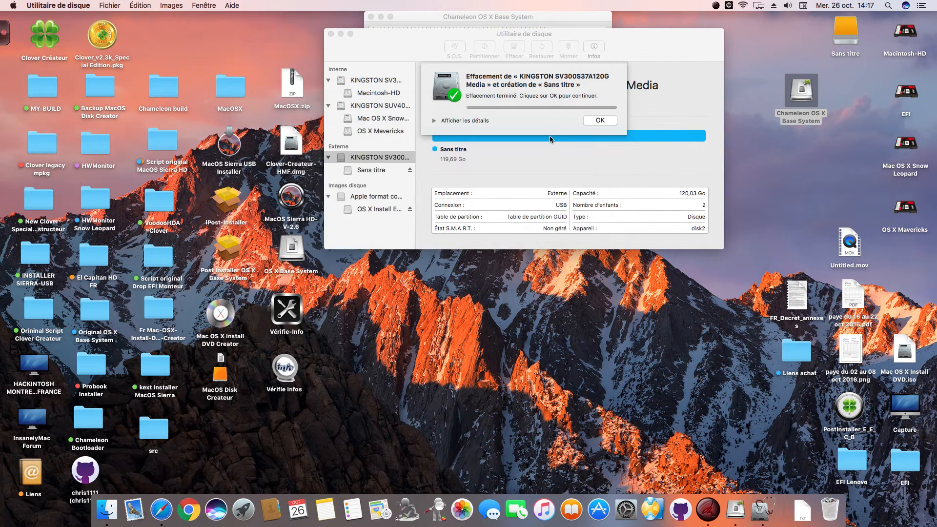
{"action": "left_click", "coordinate": [601, 120]}
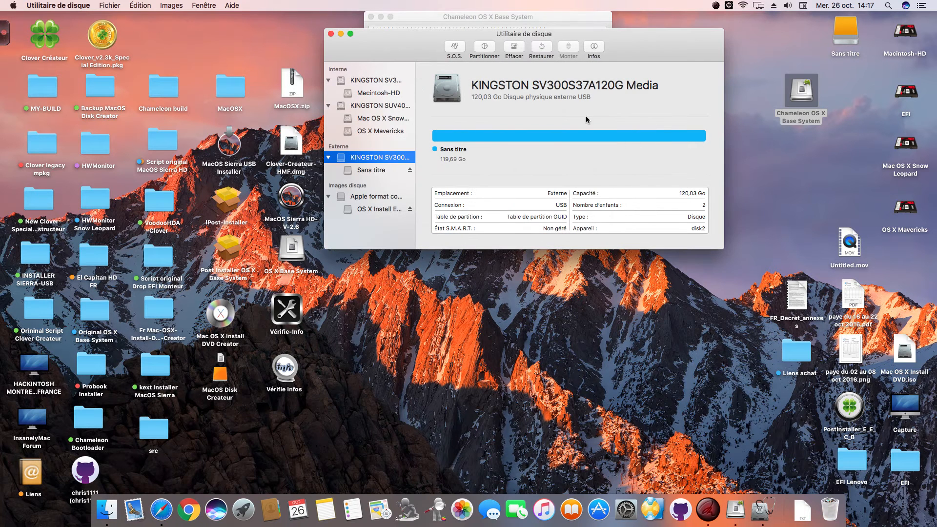
{"action": "left_click", "coordinate": [331, 34]}
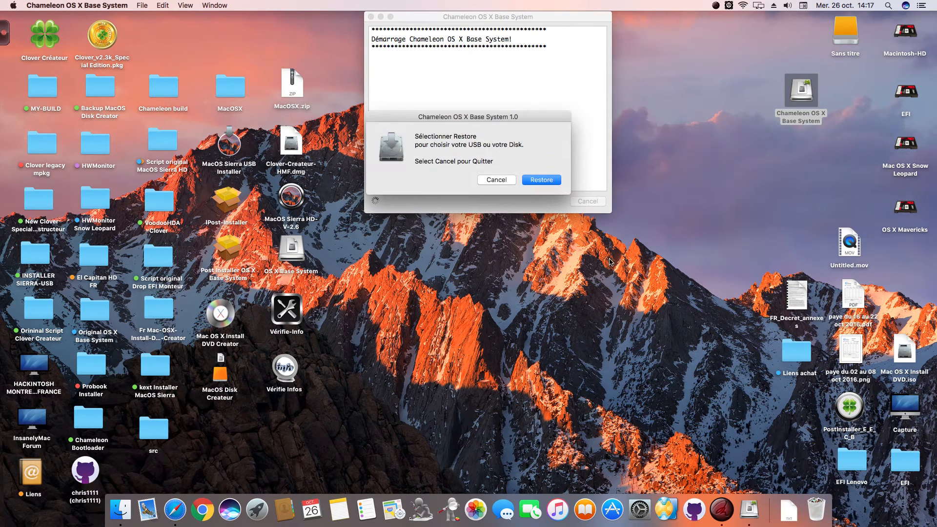
- Restore the Base System onto the Sans titre volume, confirming the destination and authorizing the operation with the account password
{"action": "left_click_drag", "start_coordinate": [543, 122], "coordinate": [563, 111]}
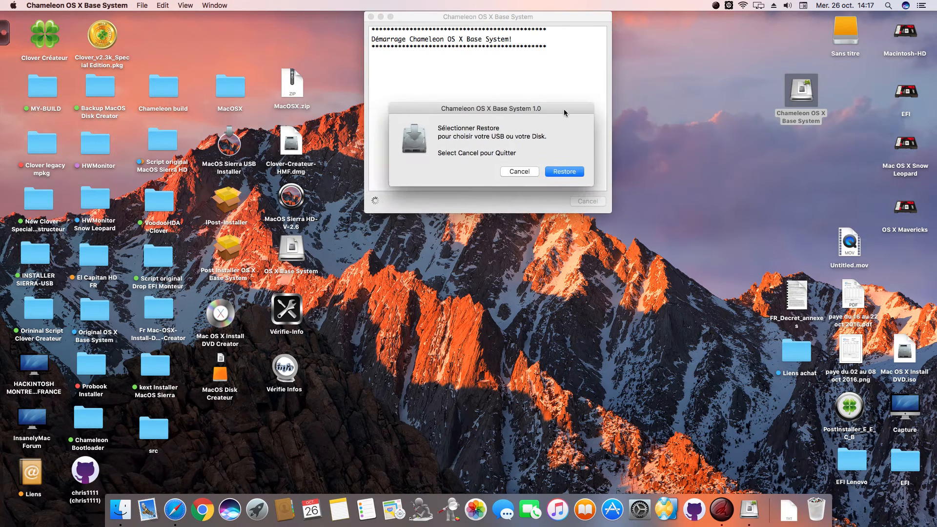
{"action": "left_click", "coordinate": [569, 172]}
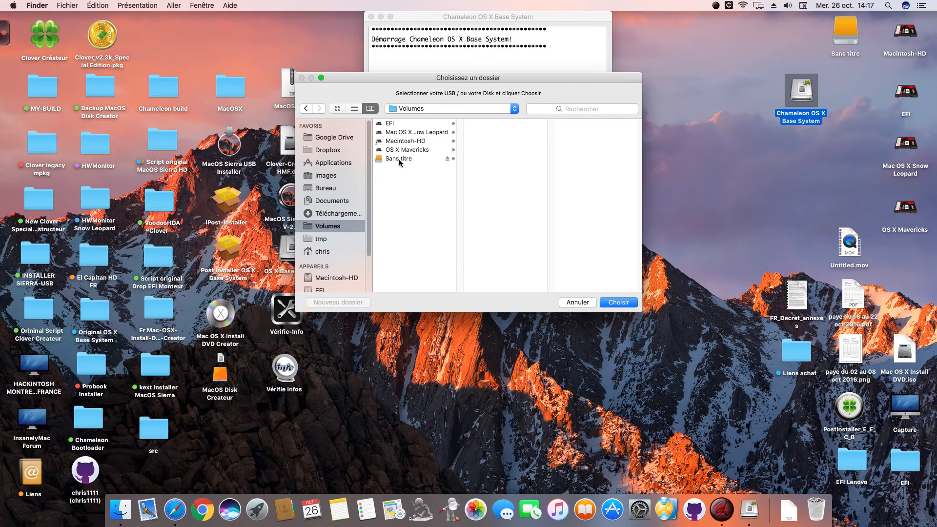
{"action": "left_click", "coordinate": [400, 160]}
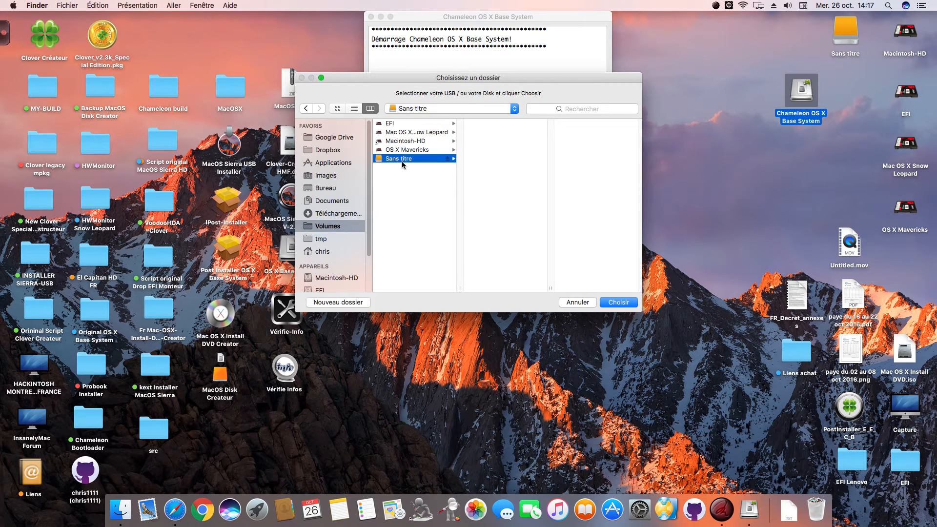
{"action": "left_click", "coordinate": [616, 303]}
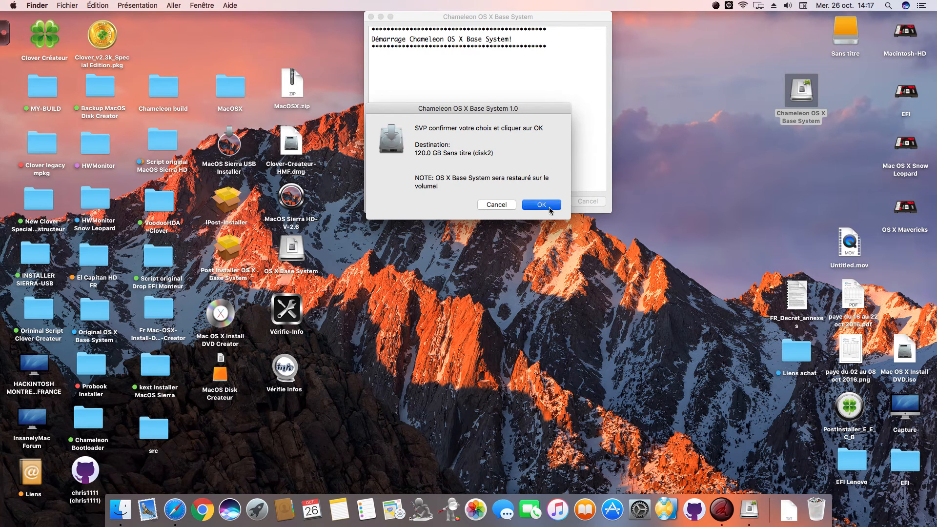
{"action": "left_click", "coordinate": [550, 208]}
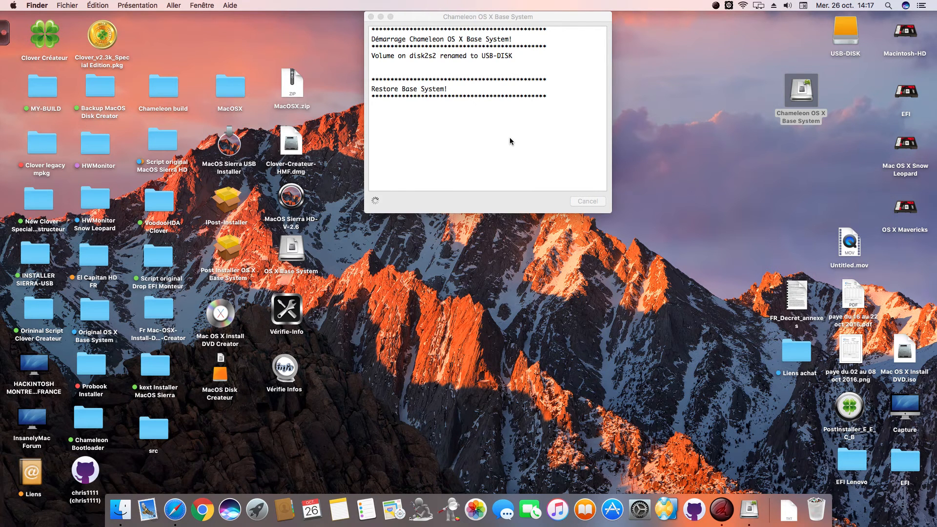
{"action": "type", "text": "•••••••"}
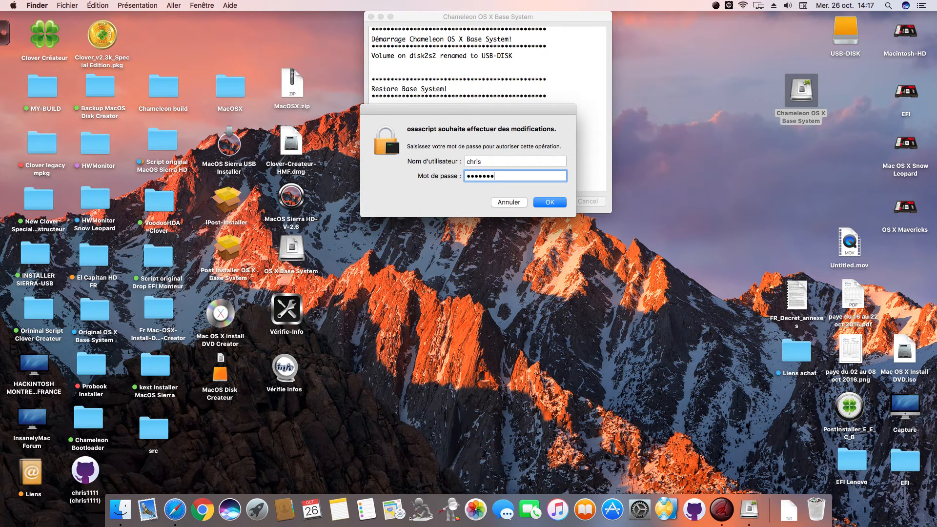
{"action": "key", "text": "Return"}
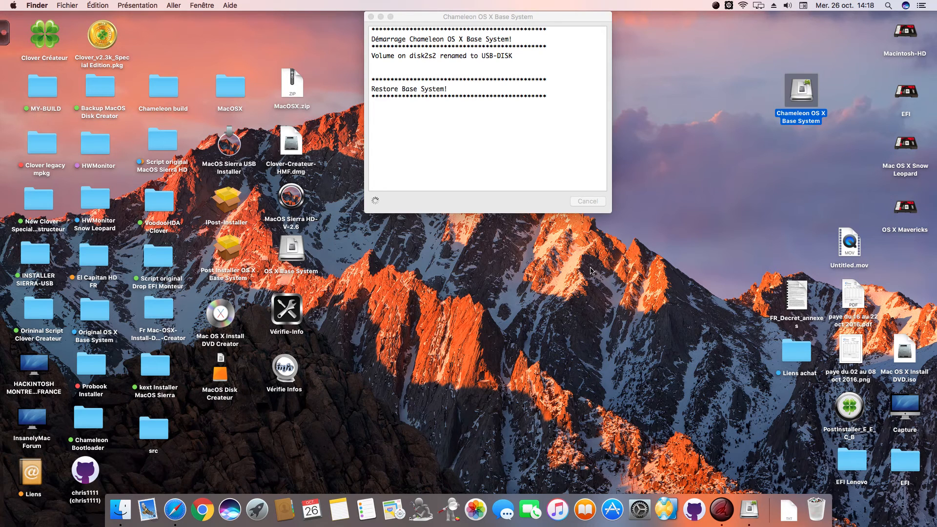
- Move the OS X Base System folder window below the restore log so both can be seen
{"action": "left_click", "coordinate": [468, 204]}
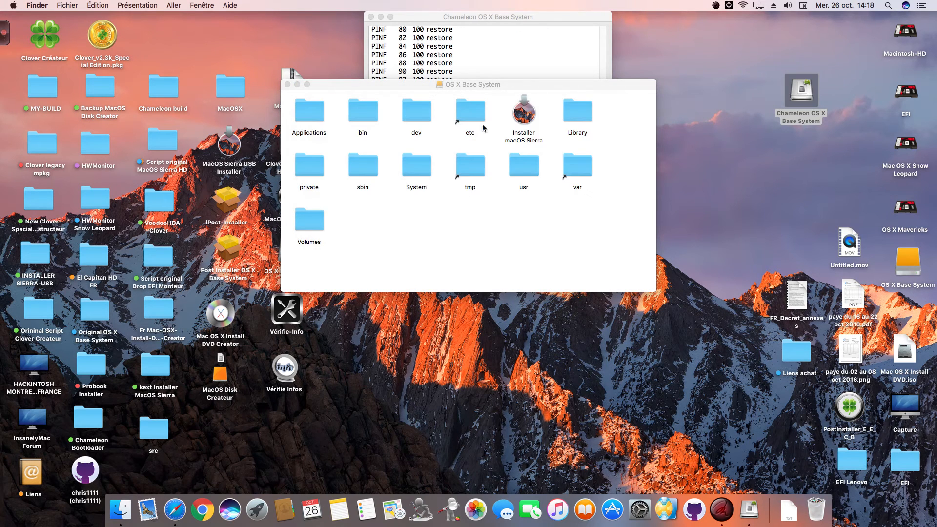
{"action": "left_click_drag", "start_coordinate": [424, 87], "coordinate": [470, 229]}
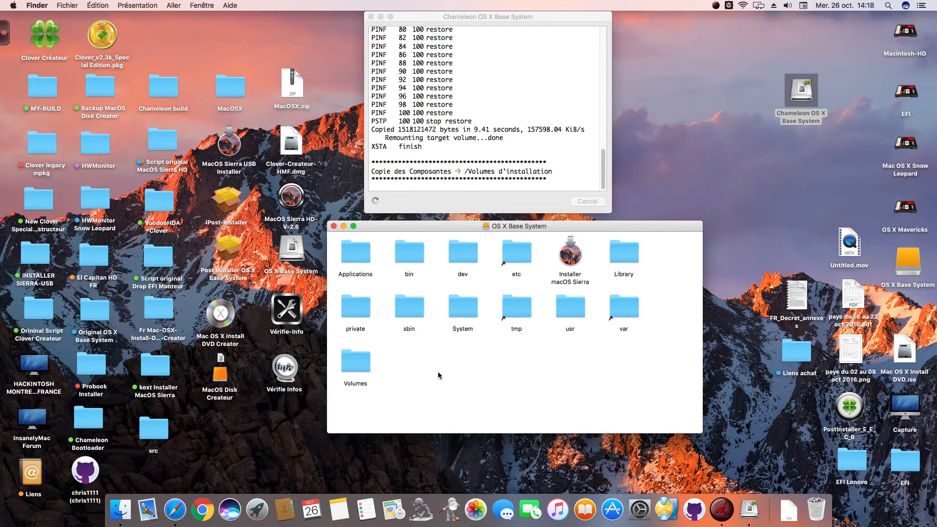
{"action": "left_click_drag", "start_coordinate": [655, 227], "coordinate": [666, 229]}
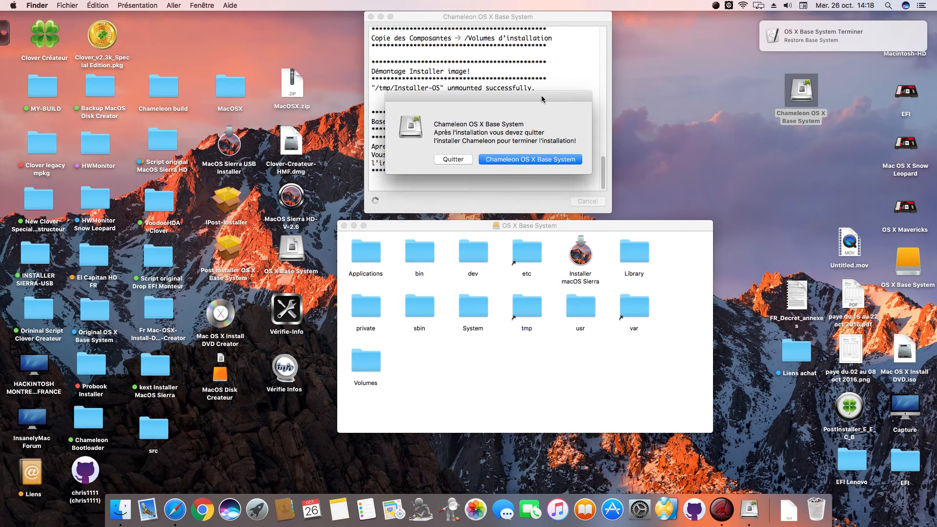
- Start the Chameleon Enoch v2.3svn r2839 installer and advance through the introduction, read-me and licence, accepting the terms, to the installation type
{"action": "left_click", "coordinate": [512, 161]}
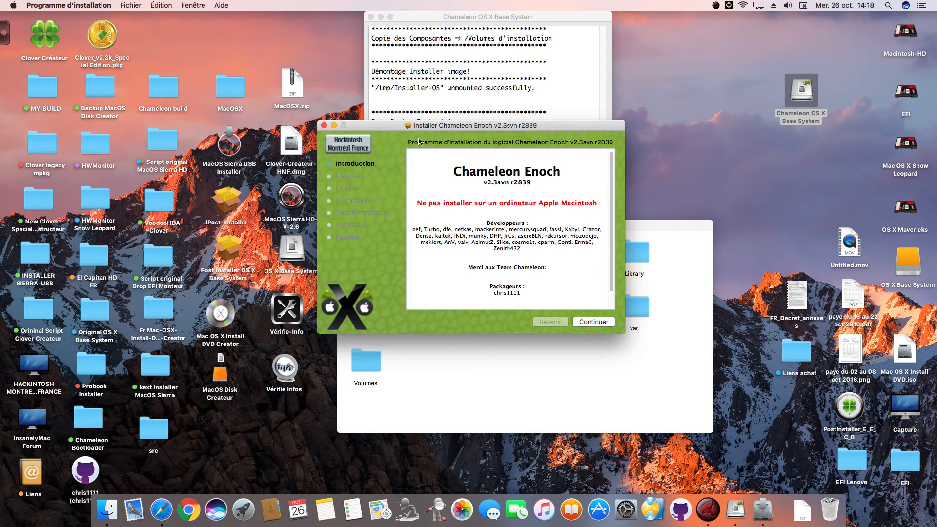
{"action": "left_click_drag", "start_coordinate": [587, 144], "coordinate": [604, 174]}
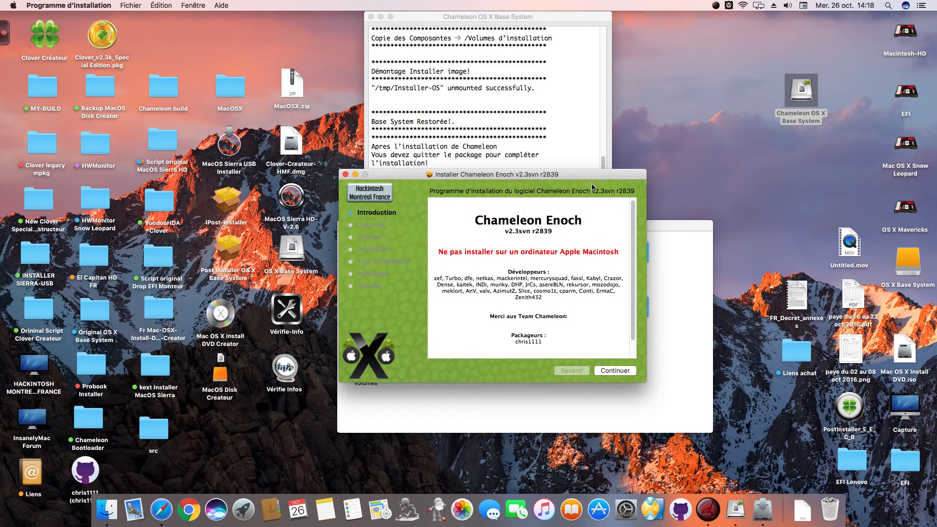
{"action": "left_click", "coordinate": [620, 370]}
{"action": "left_click", "coordinate": [621, 371]}
{"action": "left_click", "coordinate": [621, 371]}
{"action": "left_click", "coordinate": [592, 257]}
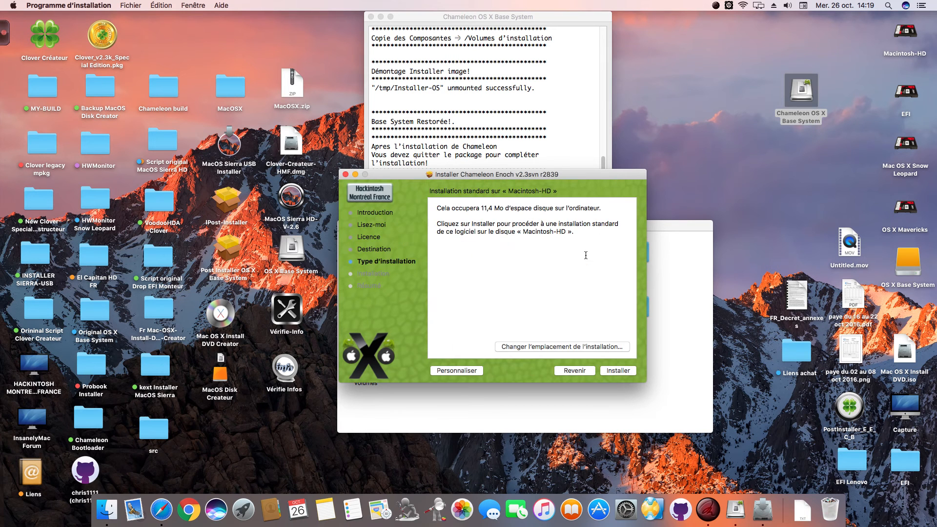
- Change the Chameleon installation destination to the OS X Base System disk and open the customized package list
{"action": "left_click", "coordinate": [575, 348]}
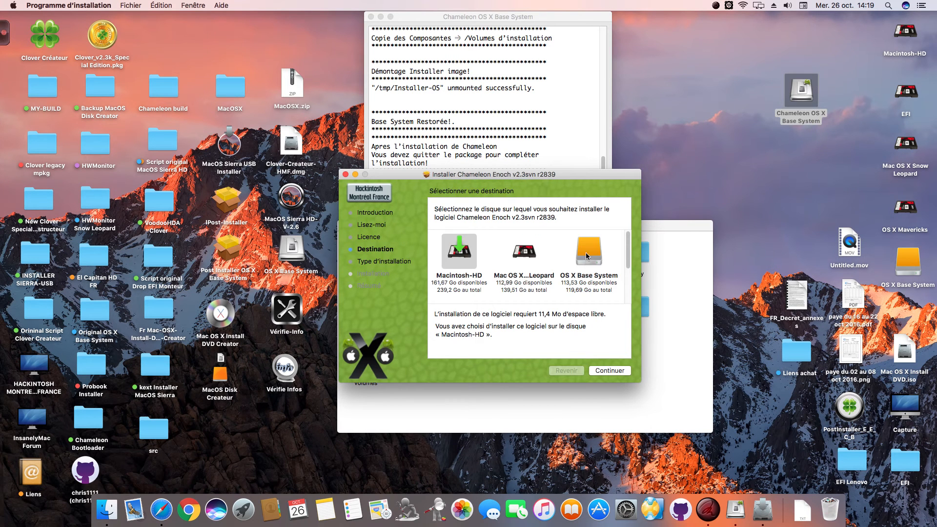
{"action": "left_click", "coordinate": [585, 256]}
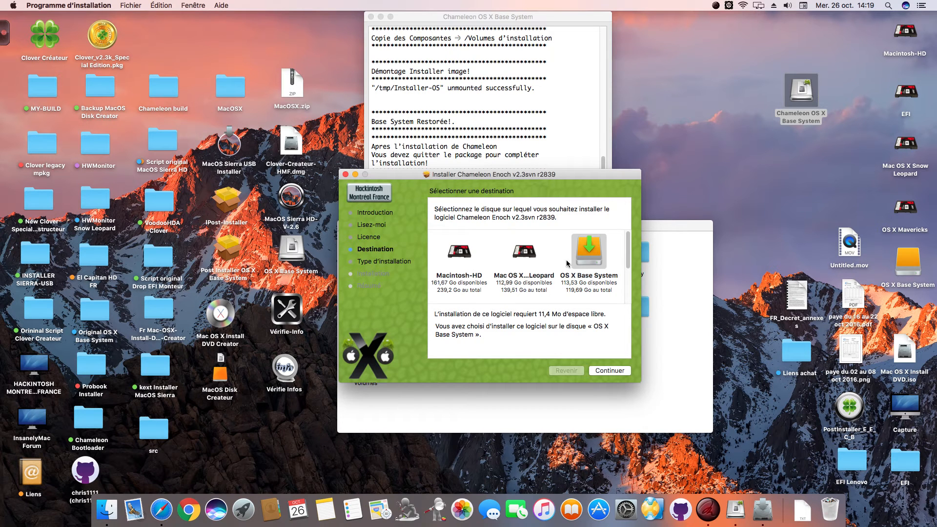
{"action": "left_click", "coordinate": [688, 358]}
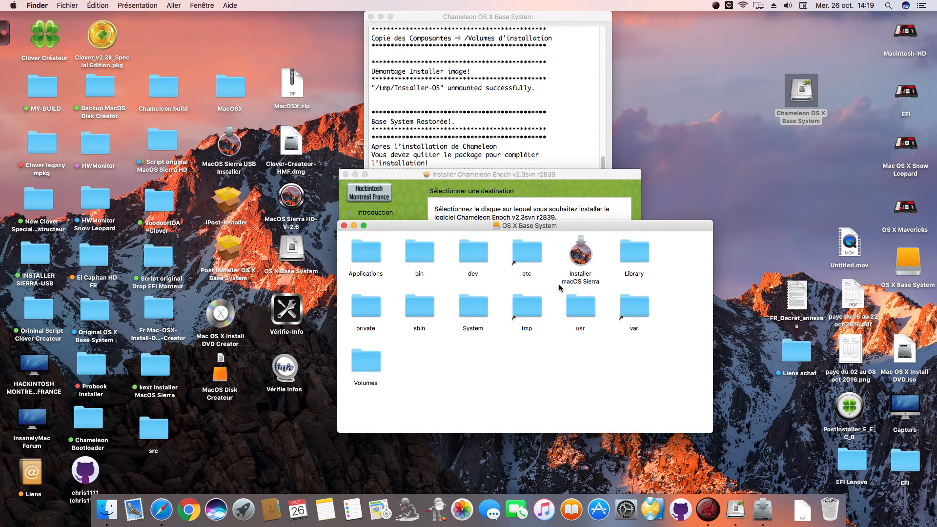
{"action": "left_click", "coordinate": [536, 206]}
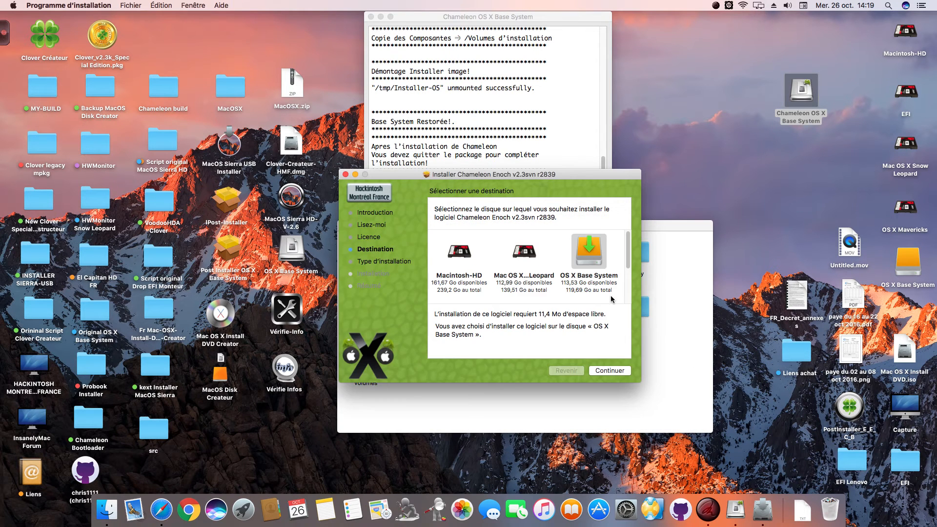
{"action": "left_click", "coordinate": [609, 371]}
{"action": "left_click", "coordinate": [464, 372]}
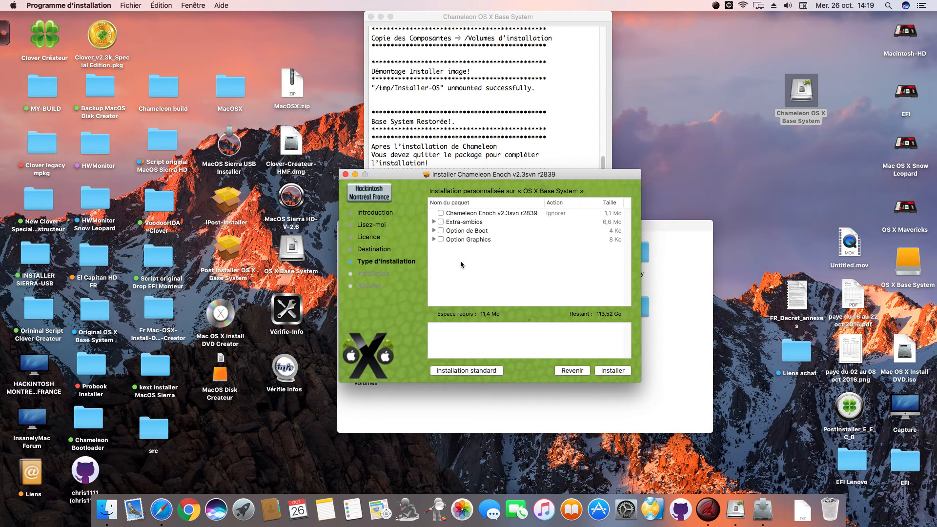
- Include the Chameleon Enoch v2.3svn r2839 package, the Extra folder and the PC smbios in the custom installation
{"action": "left_click", "coordinate": [441, 213]}
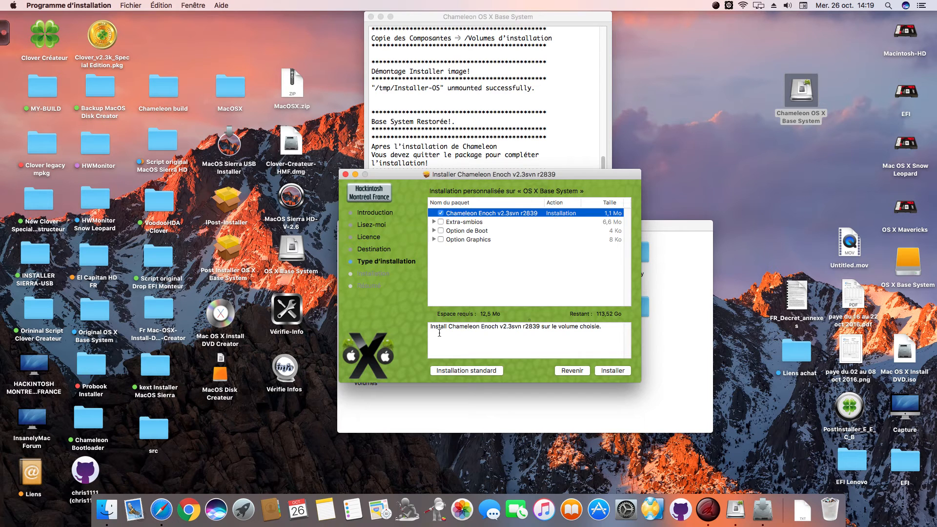
{"action": "left_click", "coordinate": [434, 222]}
{"action": "left_click", "coordinate": [449, 231]}
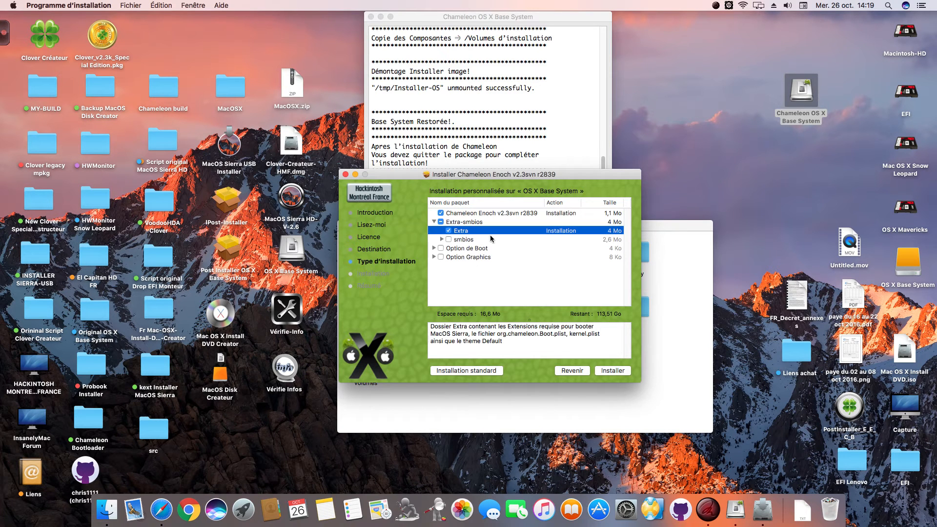
{"action": "left_click", "coordinate": [441, 239]}
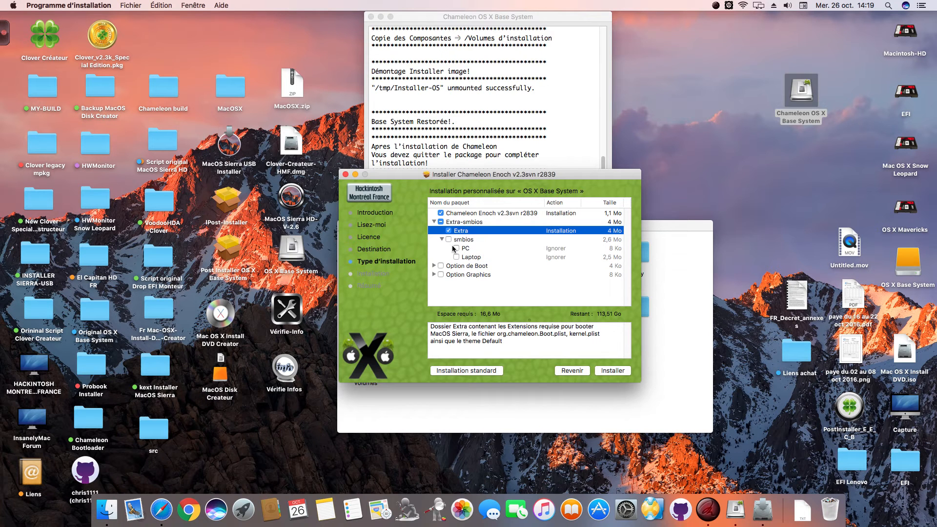
{"action": "left_click", "coordinate": [455, 248]}
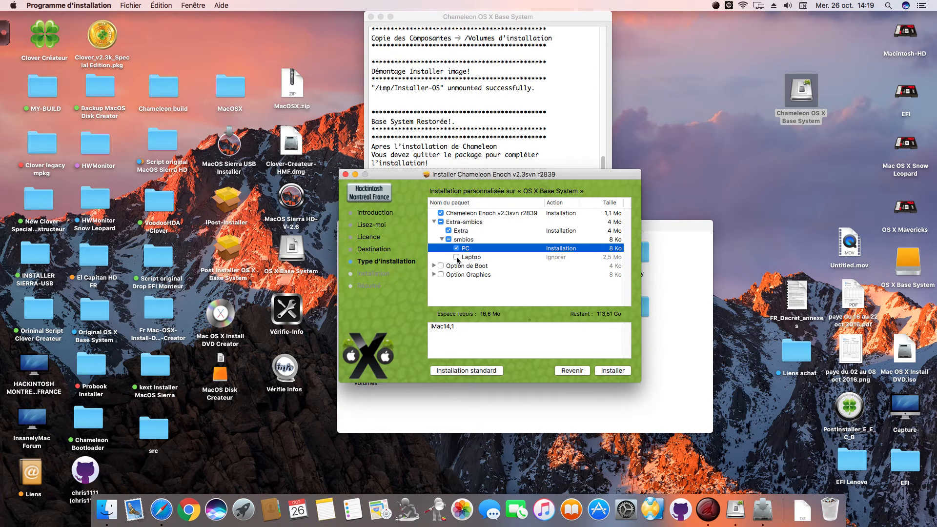
{"action": "left_click", "coordinate": [456, 257]}
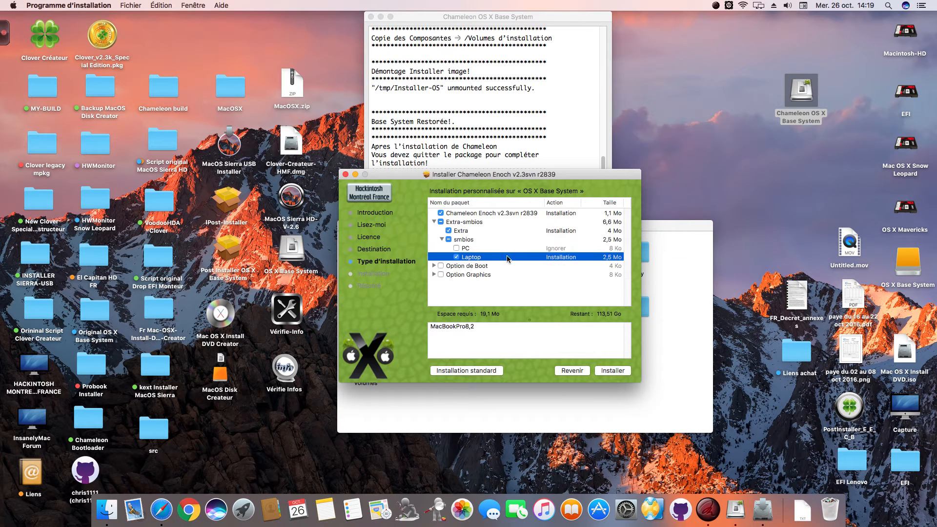
{"action": "left_click", "coordinate": [457, 248]}
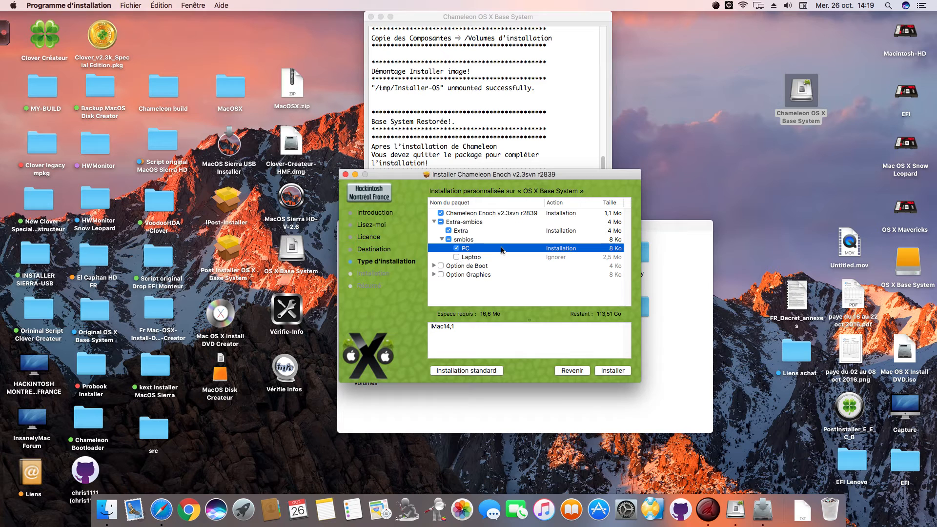
- Enable the boot options dart=0, PCIRootUID=1 and -xcpm, and choose Graphics Enabler Yes under the graphics options
{"action": "left_click", "coordinate": [434, 266]}
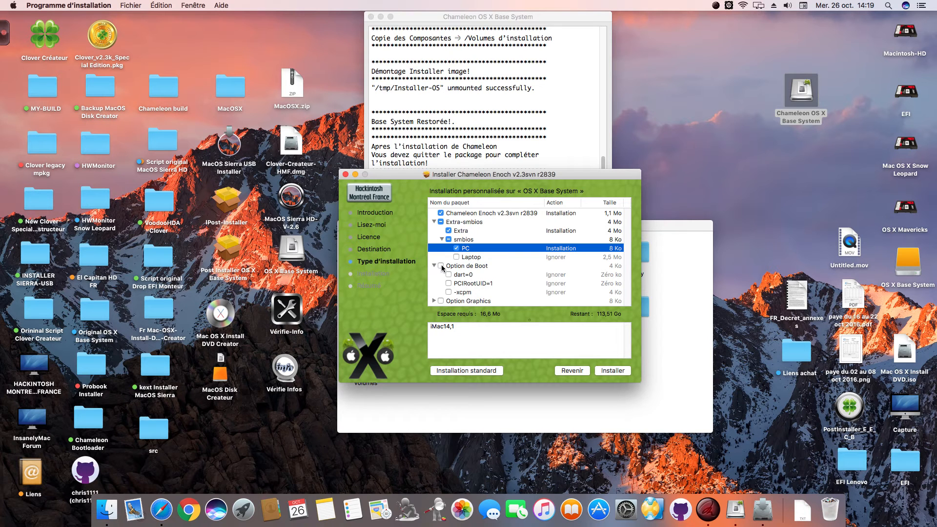
{"action": "left_click", "coordinate": [441, 267]}
{"action": "left_click", "coordinate": [433, 301]}
{"action": "scroll", "coordinate": [432, 301], "scroll_direction": "down", "scroll_amount": 2}
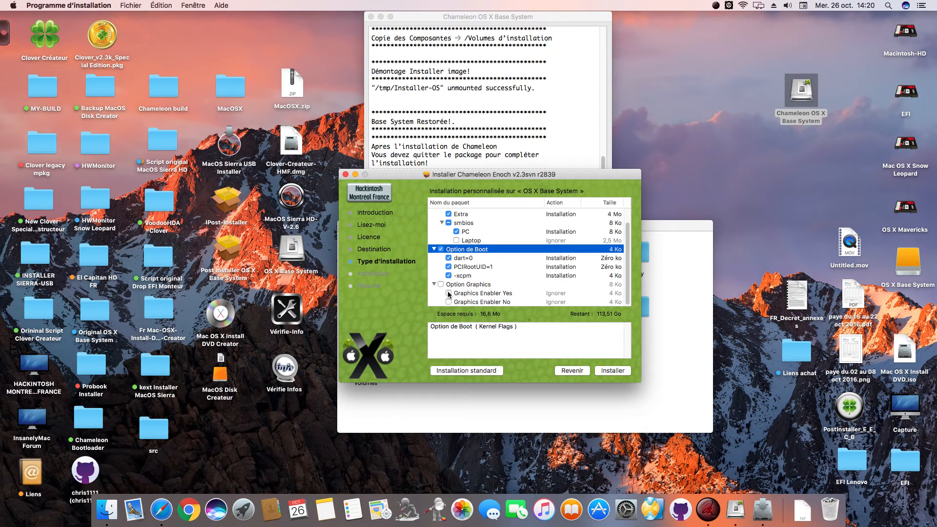
{"action": "left_click", "coordinate": [449, 294]}
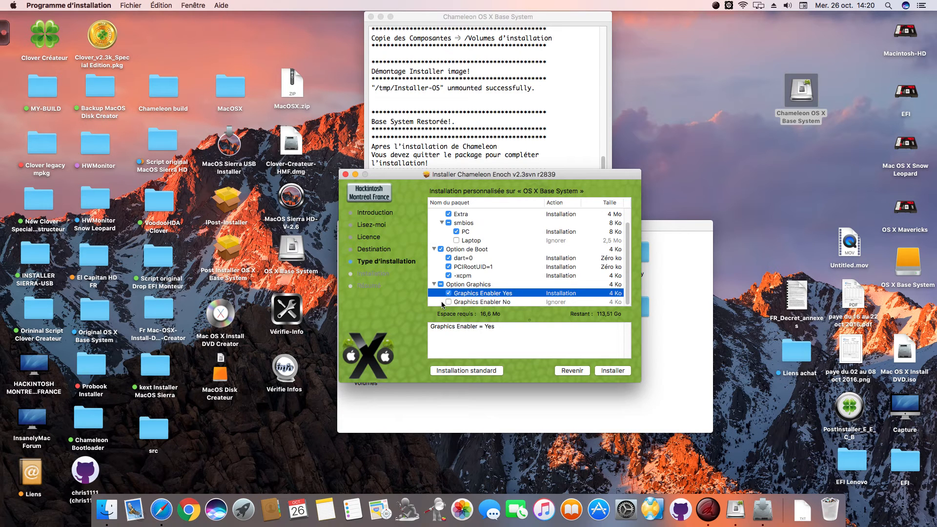
{"action": "left_click", "coordinate": [449, 293]}
{"action": "left_click", "coordinate": [449, 303]}
{"action": "left_click", "coordinate": [450, 294]}
{"action": "left_click", "coordinate": [449, 293]}
- Install the selected Chameleon packages, authorizing with the account password, and close the installer once it finishes
{"action": "left_click_drag", "start_coordinate": [411, 174], "coordinate": [423, 150]}
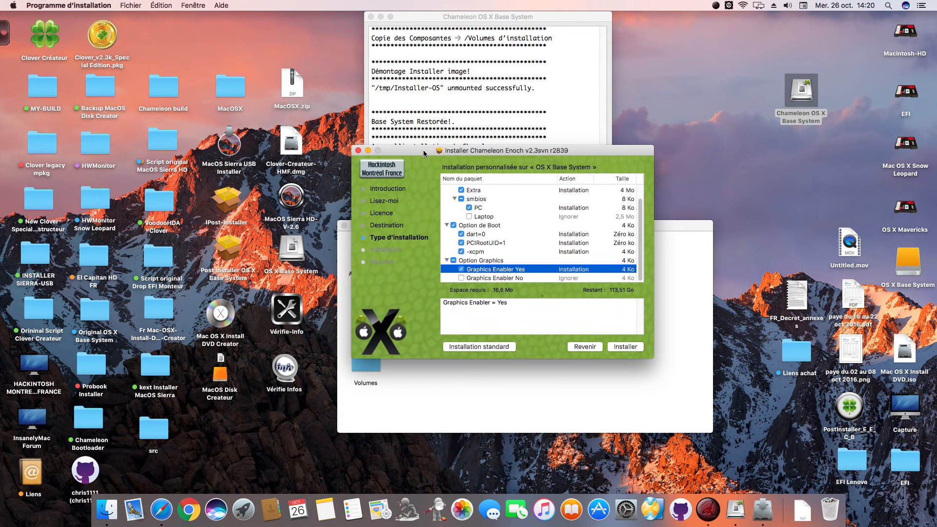
{"action": "left_click", "coordinate": [626, 347]}
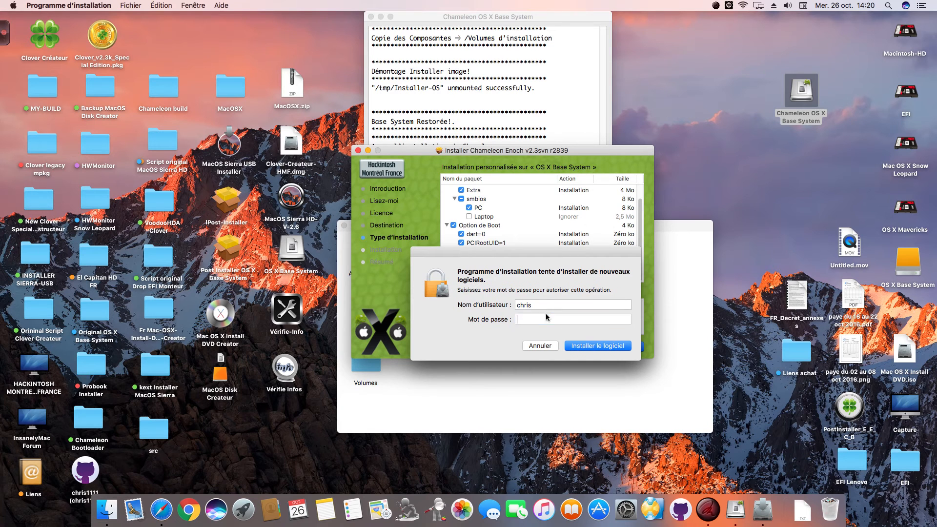
{"action": "type", "text": "••••••"}
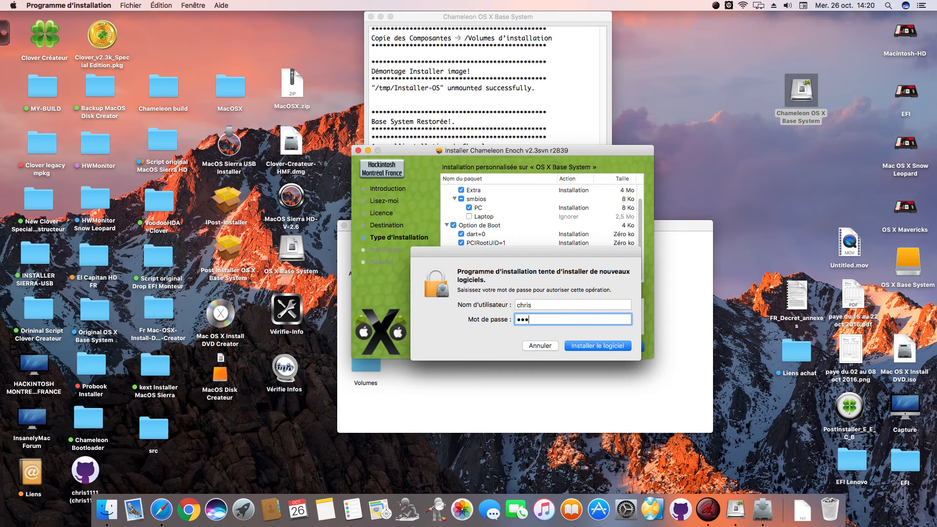
{"action": "key", "text": "Return"}
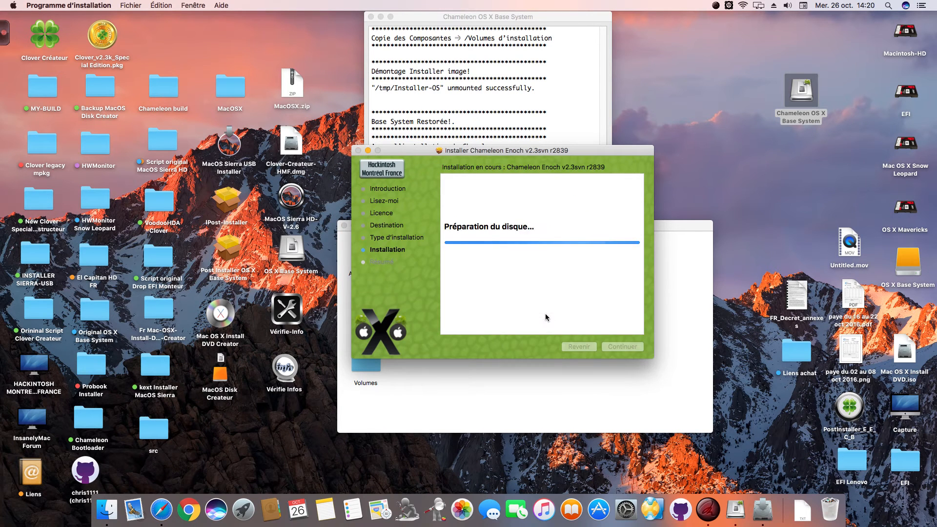
{"action": "left_click_drag", "start_coordinate": [610, 147], "coordinate": [569, 25]}
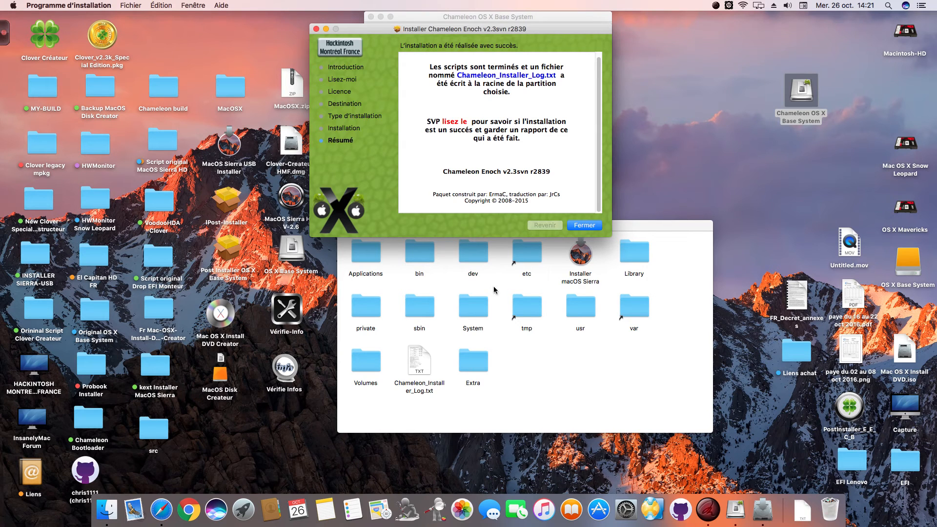
{"action": "left_click", "coordinate": [585, 225]}
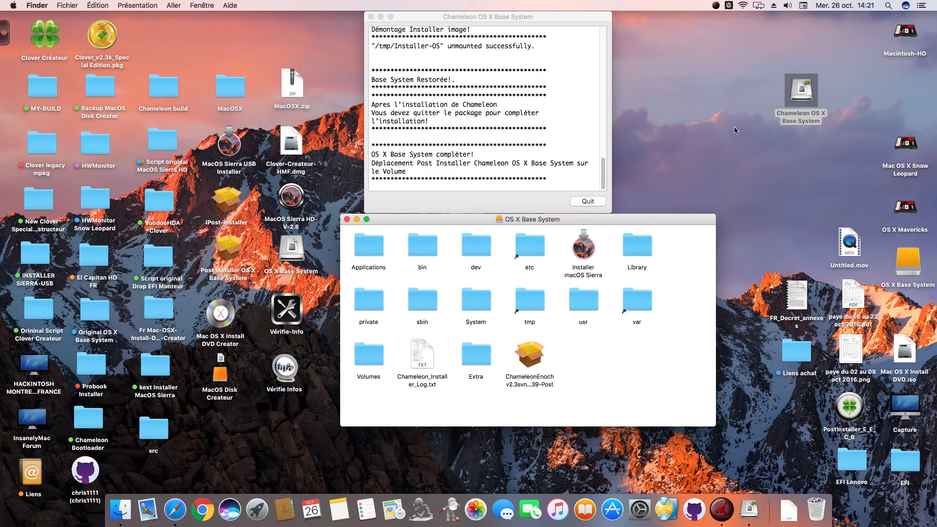
- Review Chameleon_Installer_Log.txt on the OS X Base System volume for script completion and added boot options, then close it
{"action": "double_click", "coordinate": [420, 356]}
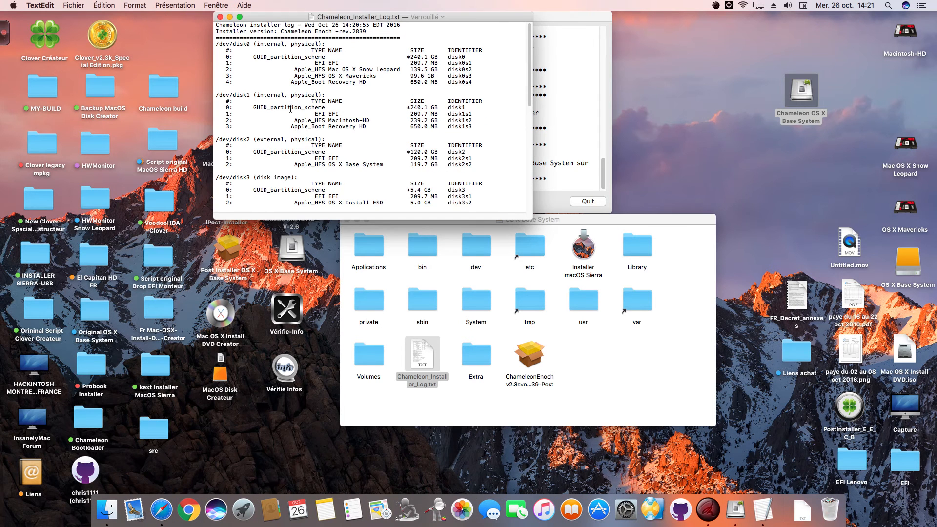
{"action": "scroll", "coordinate": [290, 110], "scroll_direction": "down", "scroll_amount": 5}
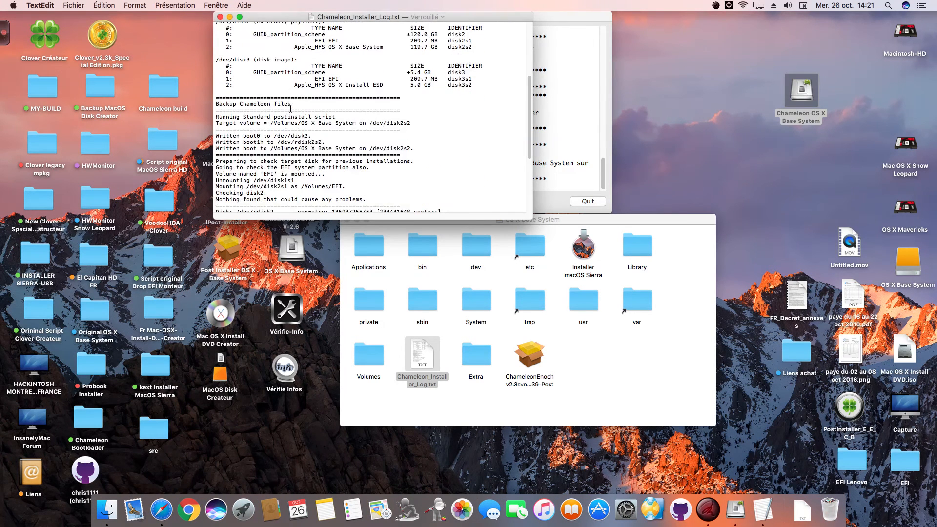
{"action": "left_click_drag", "start_coordinate": [217, 116], "coordinate": [524, 230]}
{"action": "left_click_drag", "start_coordinate": [462, 165], "coordinate": [460, 170]}
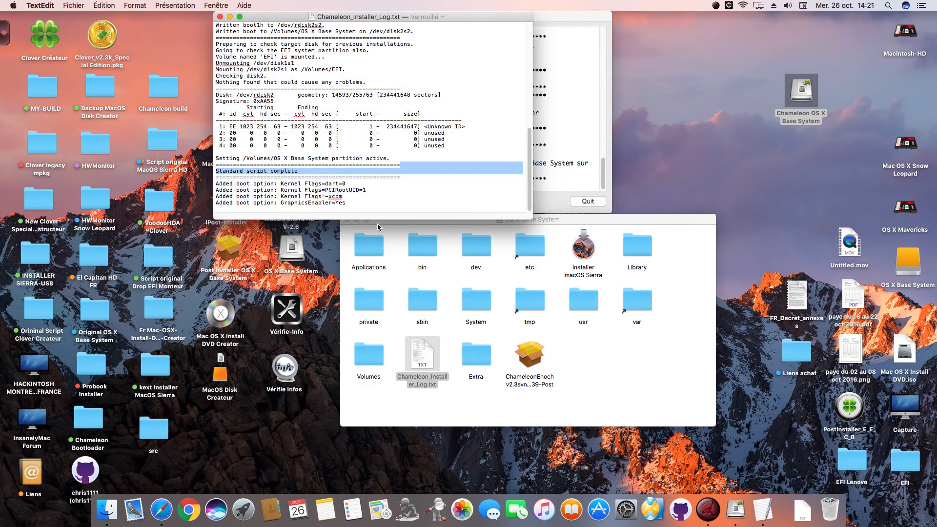
{"action": "left_click_drag", "start_coordinate": [347, 202], "coordinate": [210, 183]}
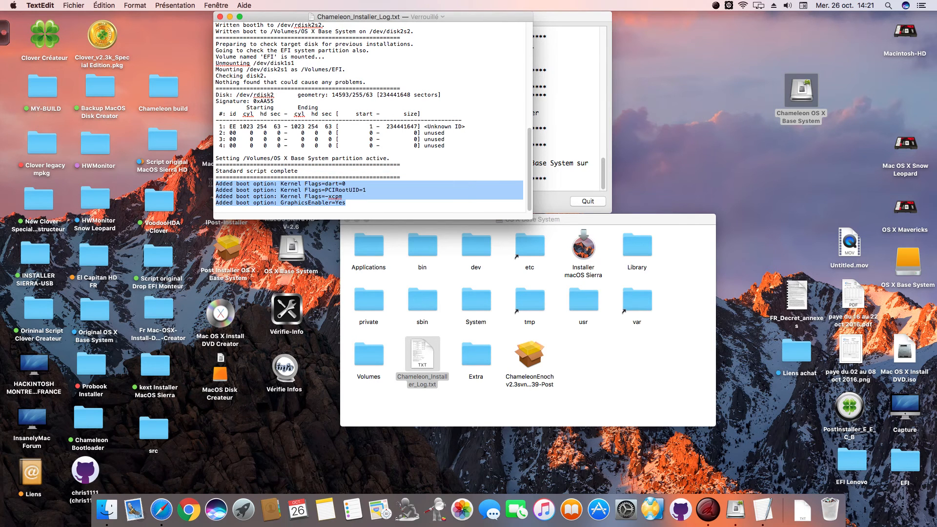
{"action": "left_click", "coordinate": [220, 17]}
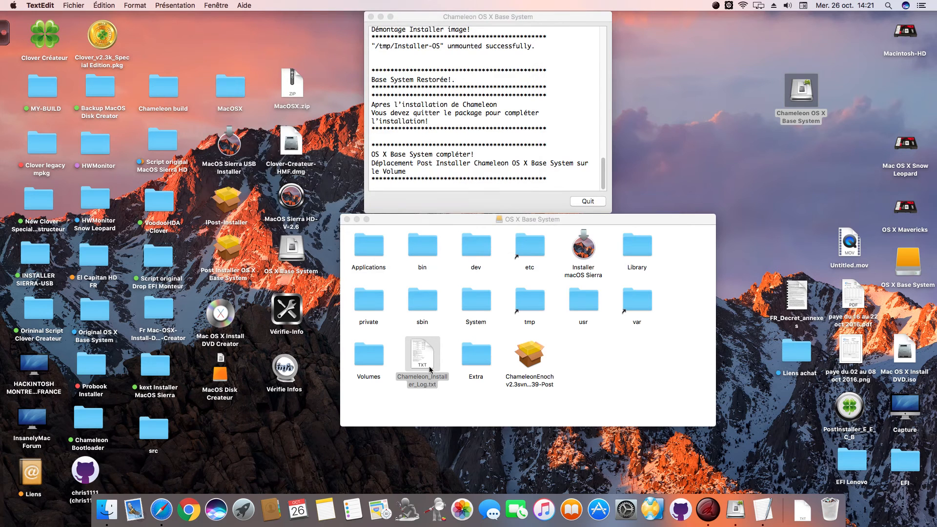
- Open the Extra folder on the OS X Base System volume and check for the kernel.plist and smbios.plist files
{"action": "double_click", "coordinate": [476, 355]}
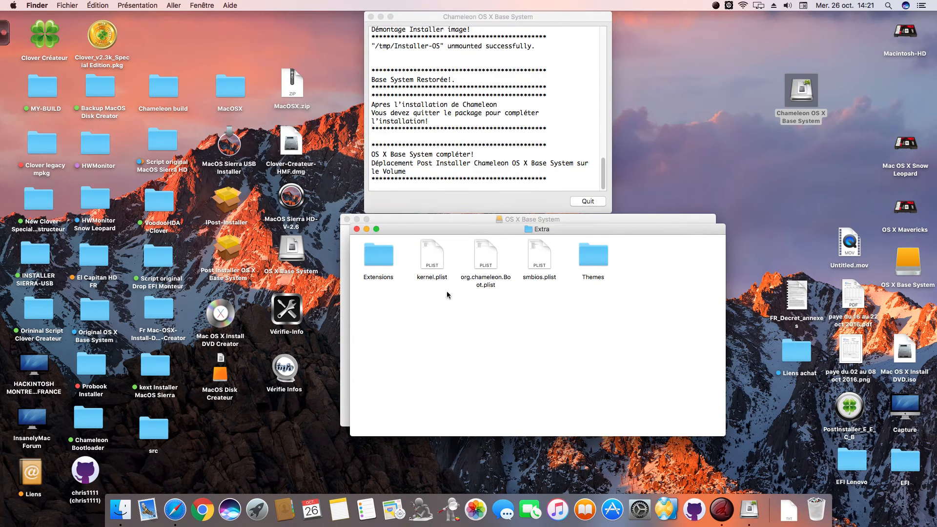
{"action": "left_click", "coordinate": [433, 253]}
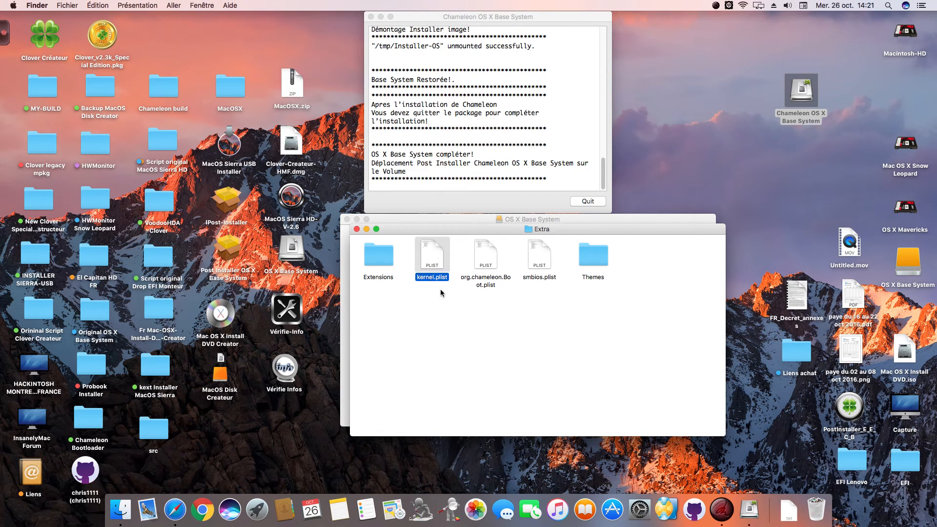
{"action": "left_click", "coordinate": [544, 303]}
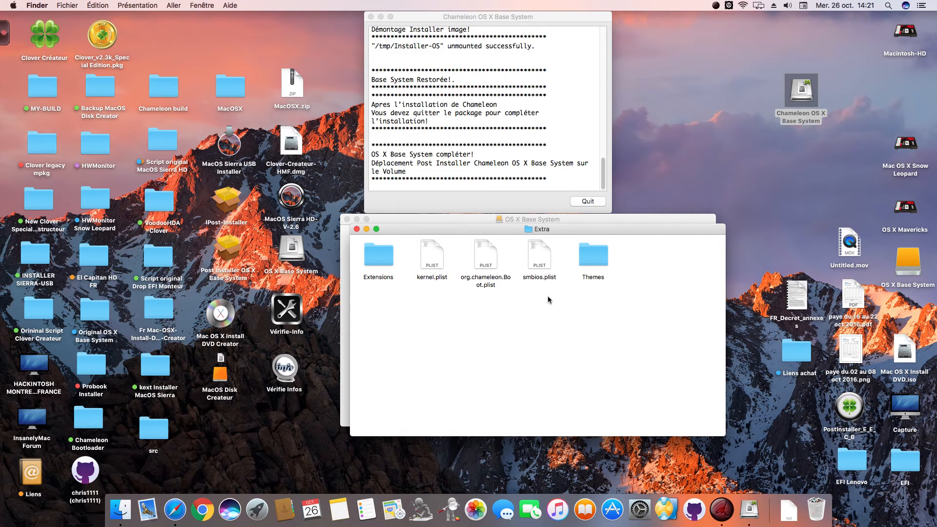
{"action": "left_click", "coordinate": [544, 261]}
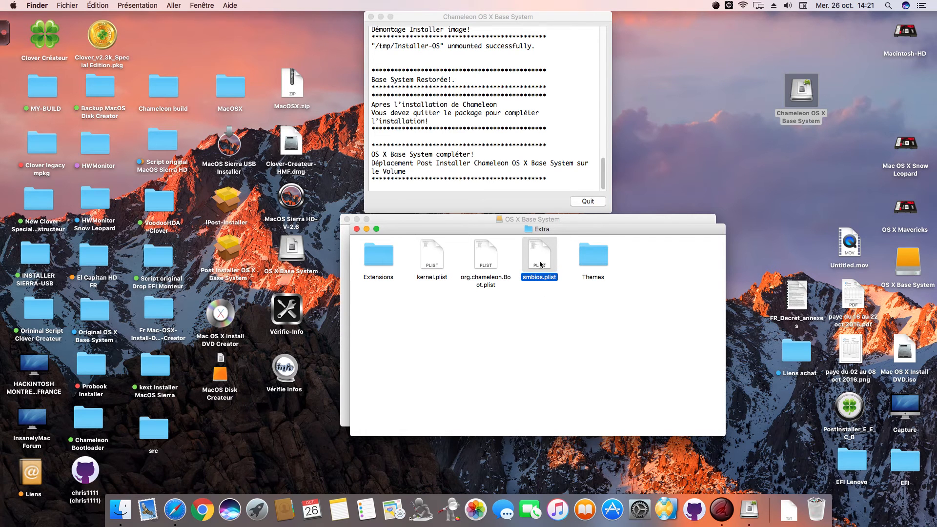
- Open org.chameleon.Boot.plist with TextEdit to examine its graphics and kernel flag settings, then close it
{"action": "right_click", "coordinate": [482, 258]}
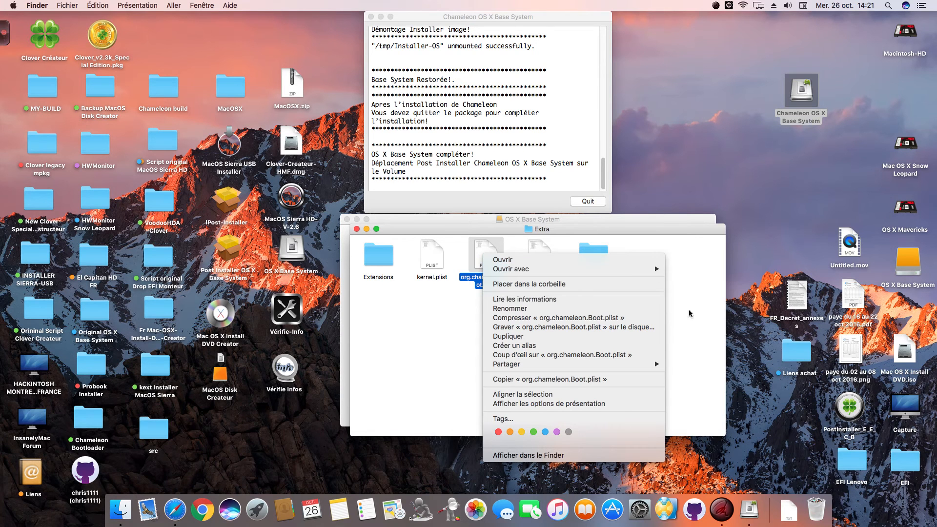
{"action": "mouse_move", "coordinate": [652, 270]}
{"action": "left_click", "coordinate": [684, 321]}
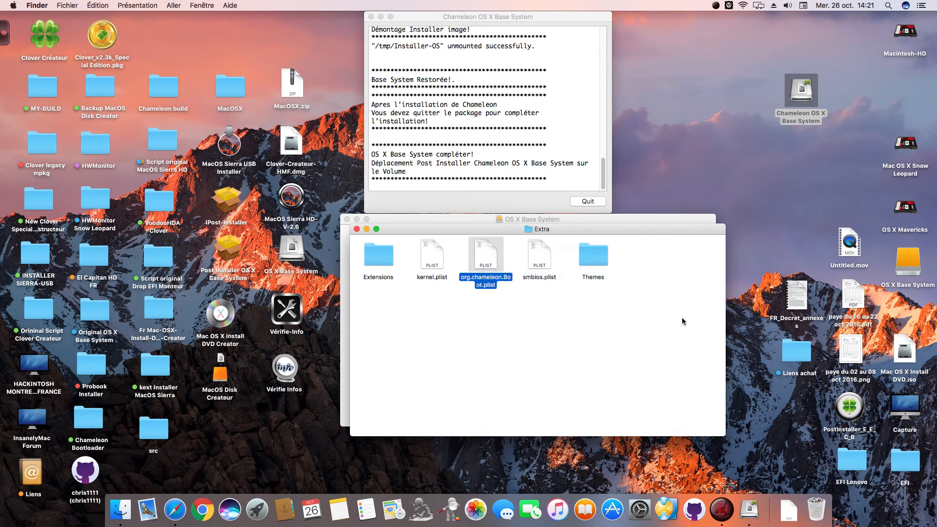
{"action": "scroll", "coordinate": [431, 183], "scroll_direction": "down", "scroll_amount": 10}
{"action": "left_click", "coordinate": [403, 174]}
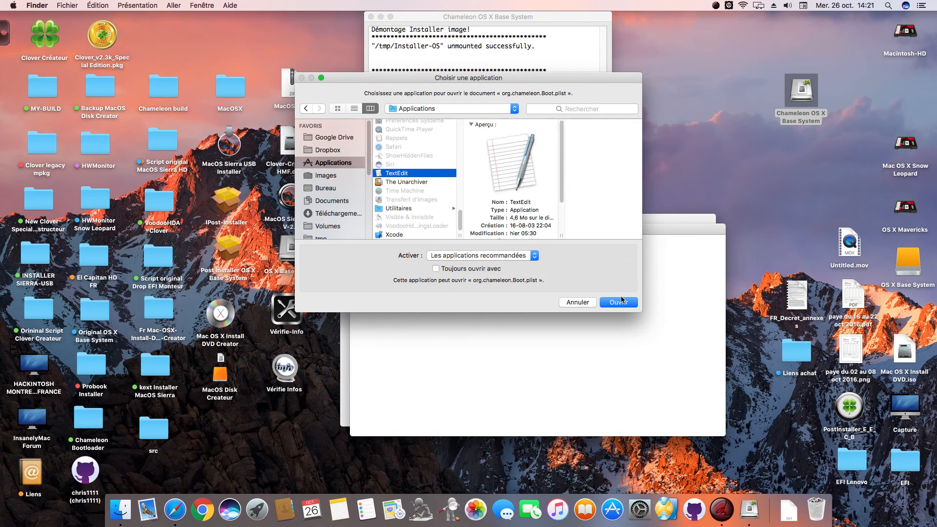
{"action": "left_click", "coordinate": [620, 302]}
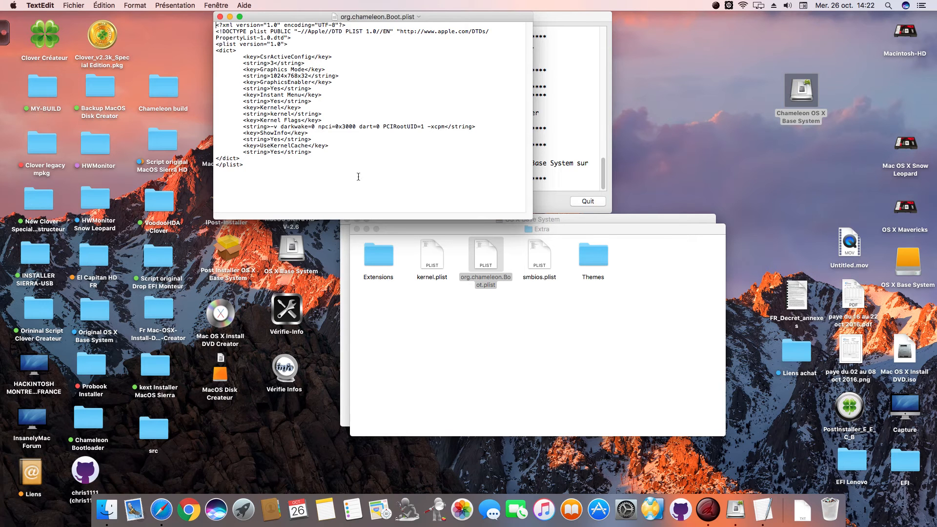
{"action": "left_click", "coordinate": [220, 16]}
- Look through the kexts in the Extensions folder, then close the Extensions and Extra folders
{"action": "left_click", "coordinate": [491, 320]}
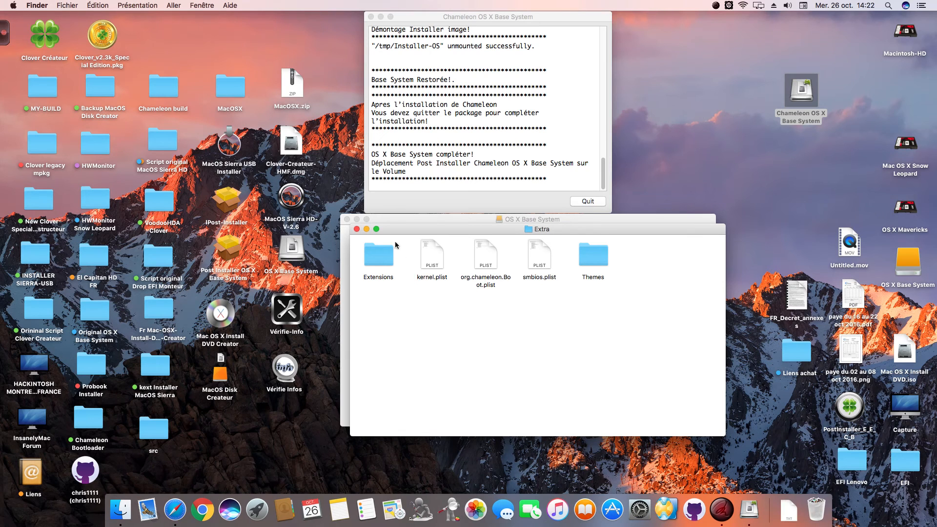
{"action": "double_click", "coordinate": [373, 256]}
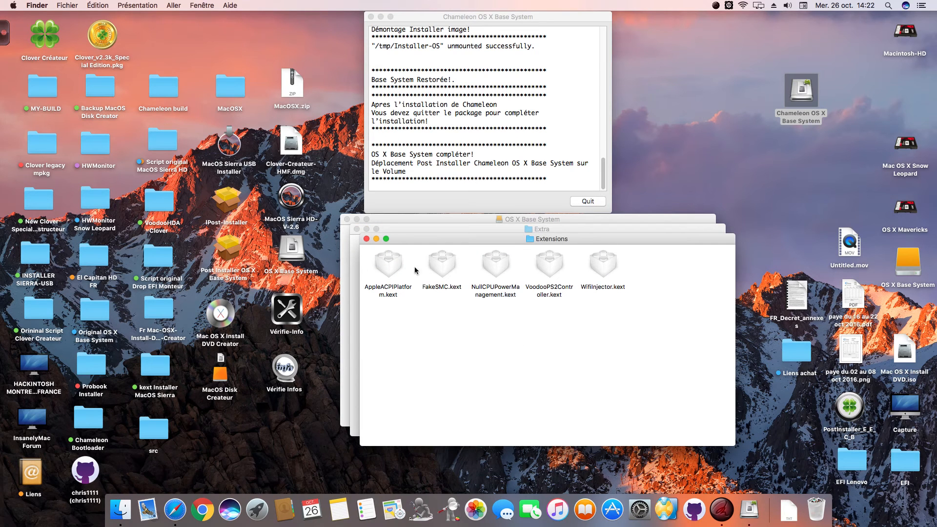
{"action": "left_click", "coordinate": [366, 239]}
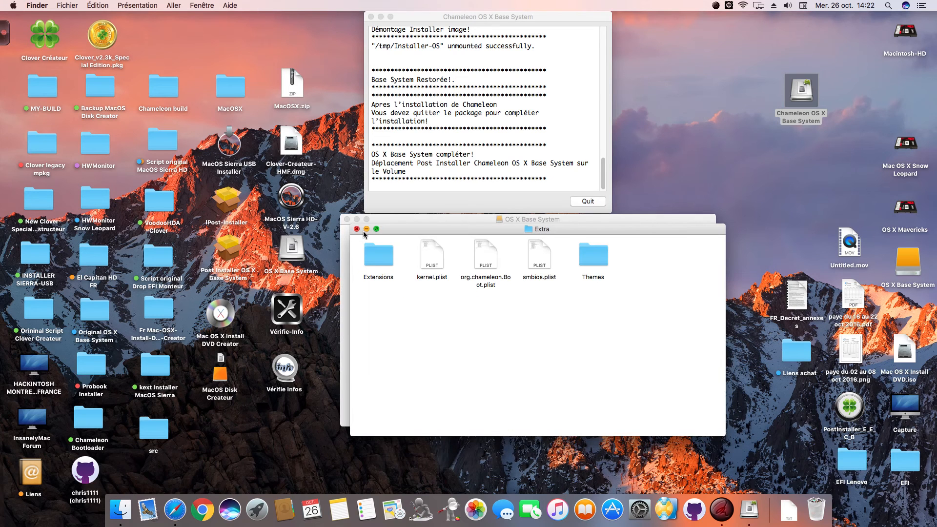
{"action": "left_click", "coordinate": [356, 229]}
{"action": "left_click", "coordinate": [593, 371]}
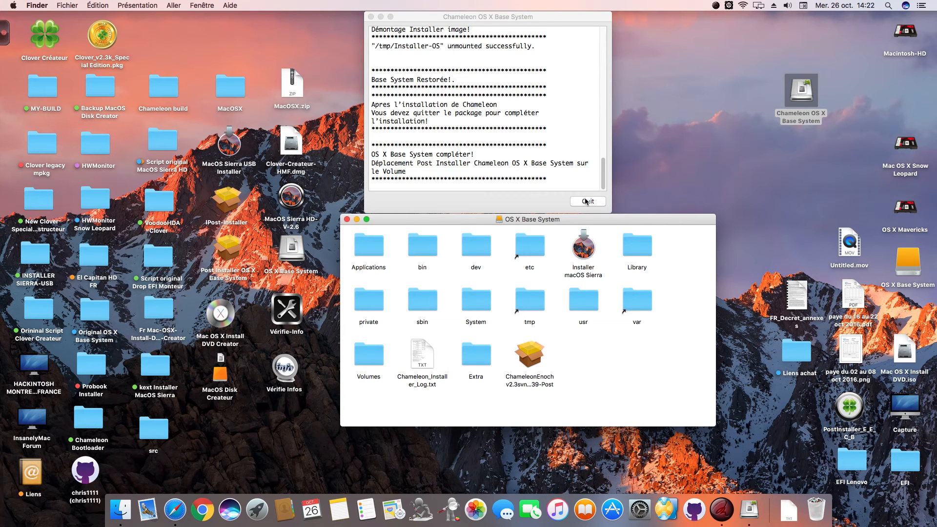
- Save the Chameleon OS X Base System output log as a text file on the Desktop and quit the script app
{"action": "left_click", "coordinate": [556, 204]}
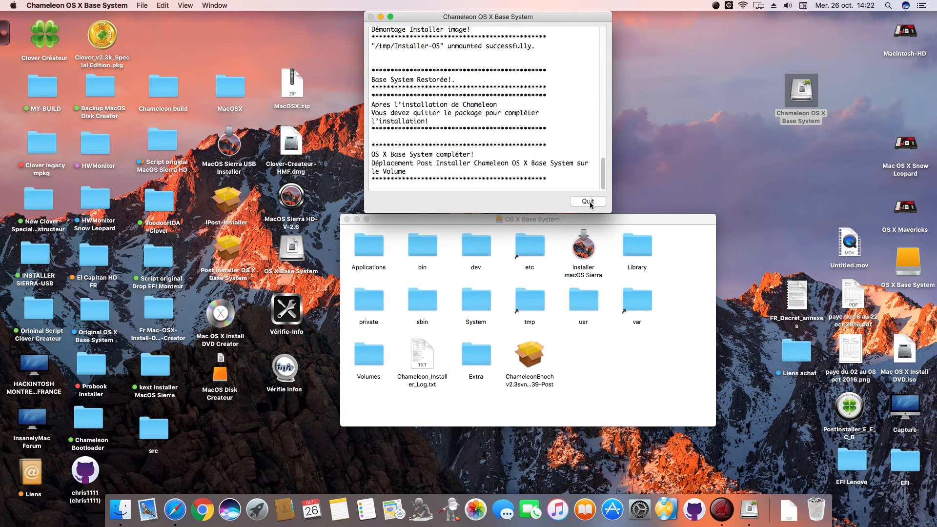
{"action": "left_click", "coordinate": [141, 5]}
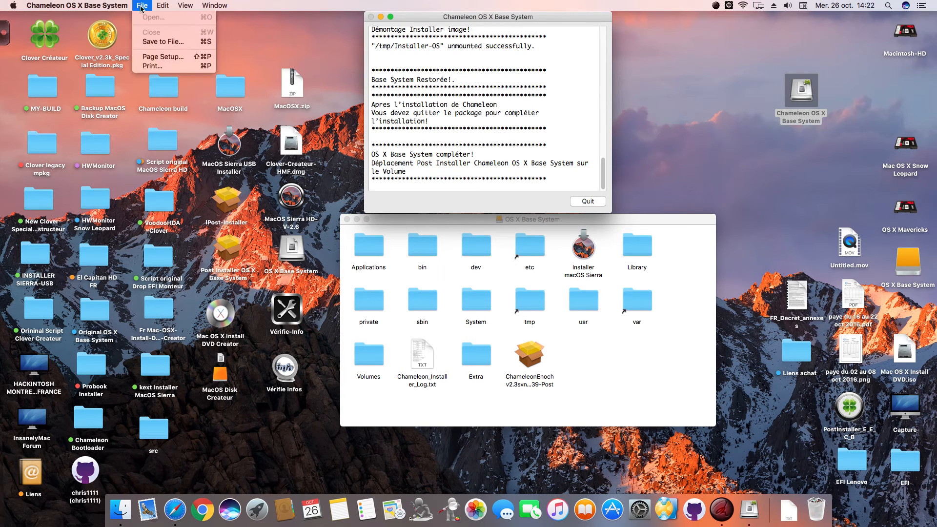
{"action": "left_click", "coordinate": [155, 42]}
{"action": "left_click", "coordinate": [478, 167]}
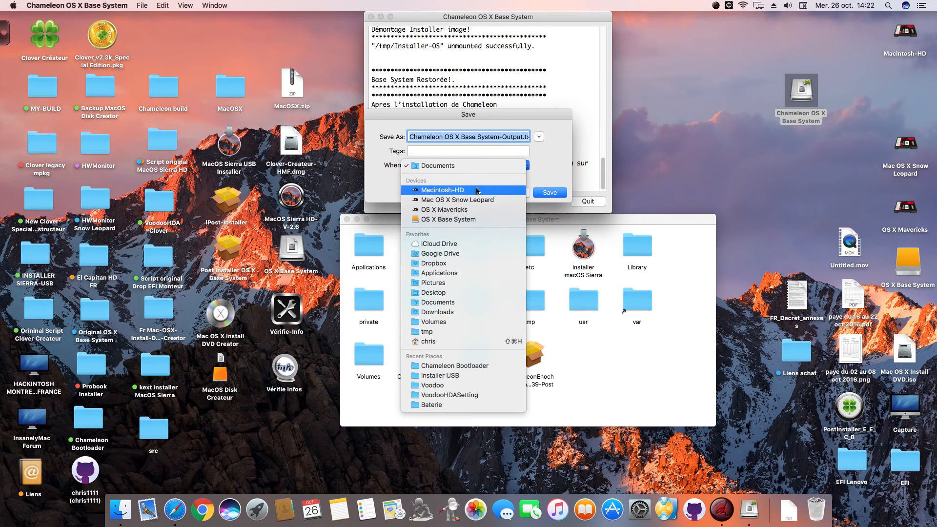
{"action": "left_click", "coordinate": [439, 215]}
{"action": "left_click", "coordinate": [554, 195]}
{"action": "left_click", "coordinate": [590, 202]}
- Copy the ChameleonEnochv2.3svnr2839-Post package from the OS X Base System volume to the Desktop and close the volume's window
{"action": "left_click_drag", "start_coordinate": [581, 216], "coordinate": [583, 182]}
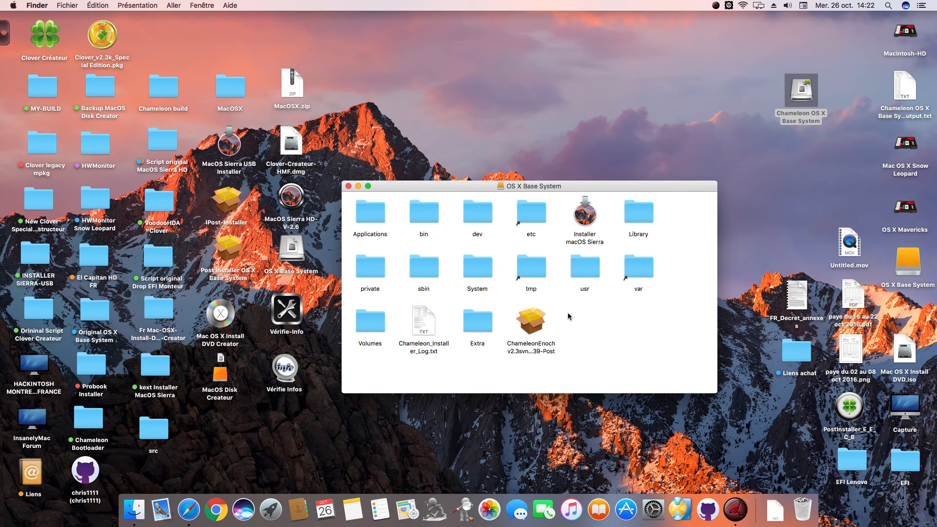
{"action": "left_click_drag", "start_coordinate": [596, 188], "coordinate": [607, 97]}
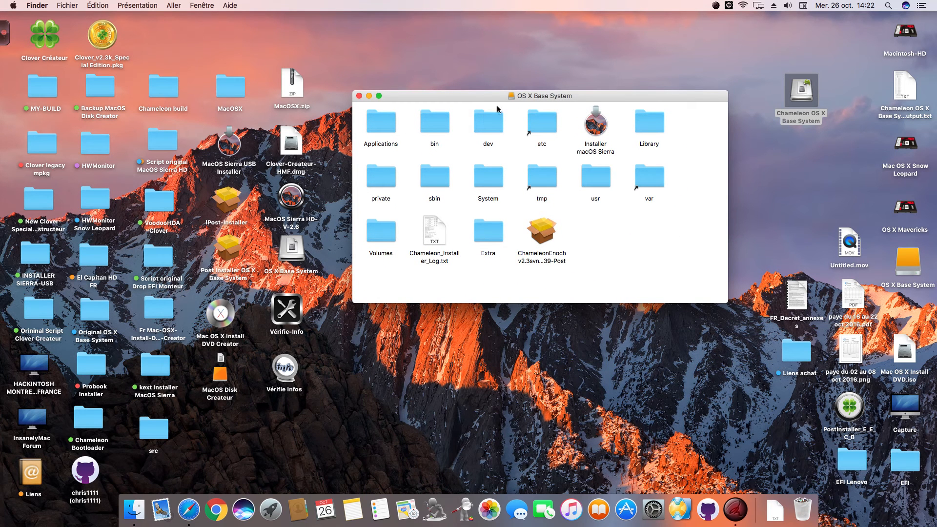
{"action": "left_click_drag", "start_coordinate": [483, 97], "coordinate": [481, 93]}
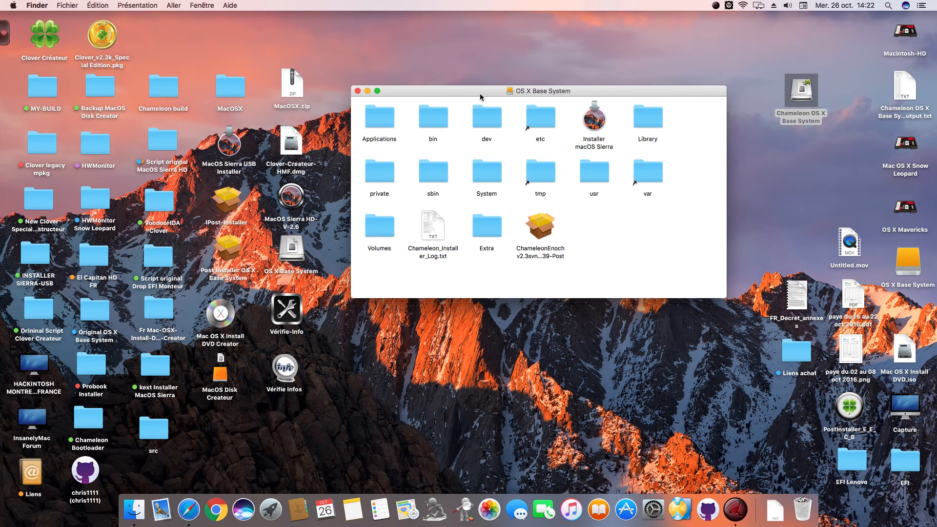
{"action": "right_click", "coordinate": [543, 223]}
{"action": "left_click", "coordinate": [572, 349]}
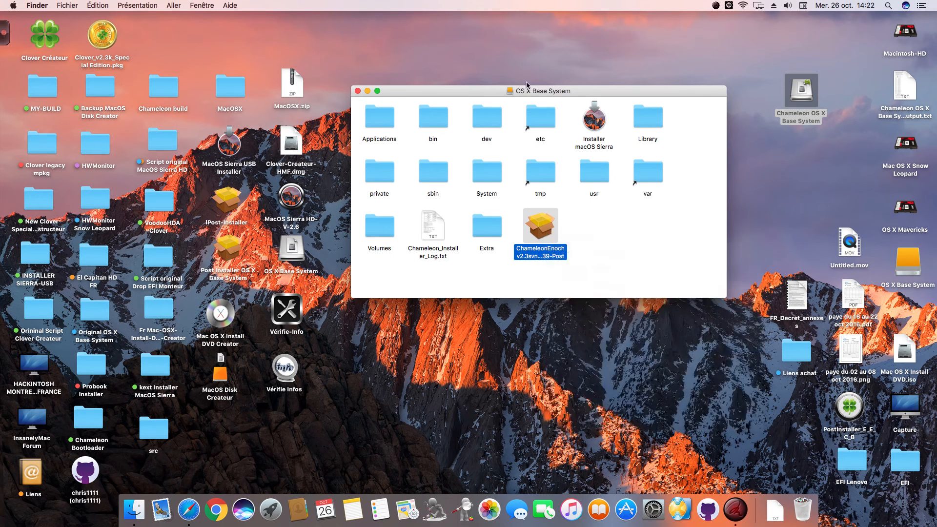
{"action": "right_click", "coordinate": [522, 51]}
{"action": "left_click", "coordinate": [535, 87]}
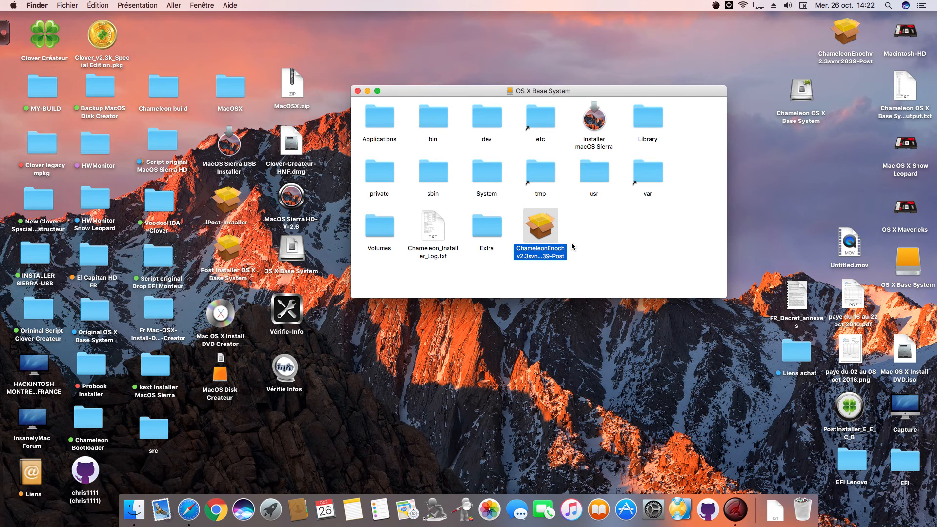
{"action": "left_click", "coordinate": [609, 253]}
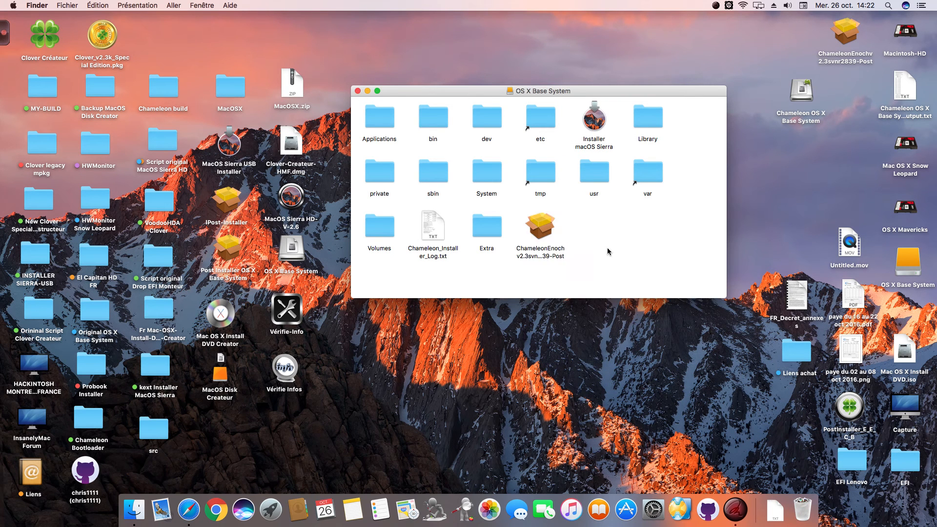
{"action": "left_click", "coordinate": [358, 91]}
- Open the ChameleonEnochv2.3svnr2839-Post package from the Desktop and advance past the introduction, read-me and licence to the installation type
{"action": "left_click_drag", "start_coordinate": [837, 33], "coordinate": [621, 172]}
{"action": "double_click", "coordinate": [621, 172]}
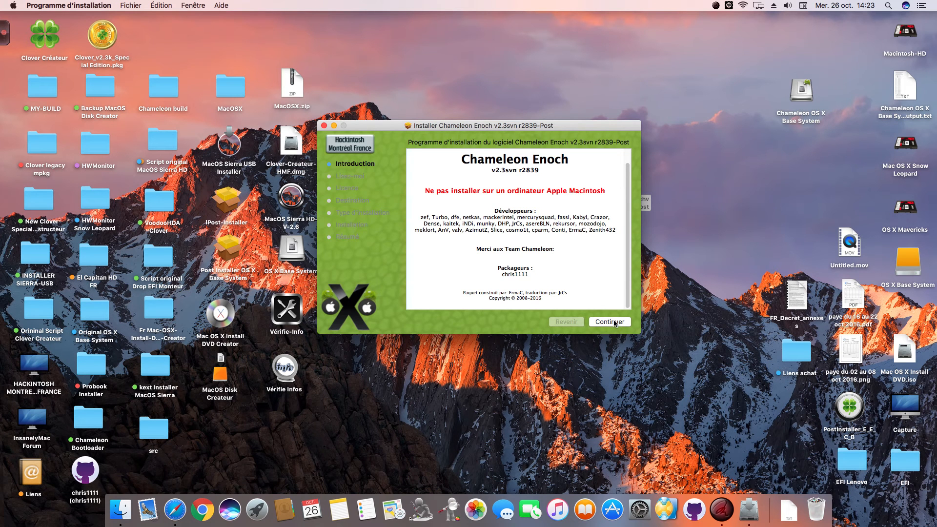
{"action": "left_click_drag", "start_coordinate": [539, 126], "coordinate": [573, 52]}
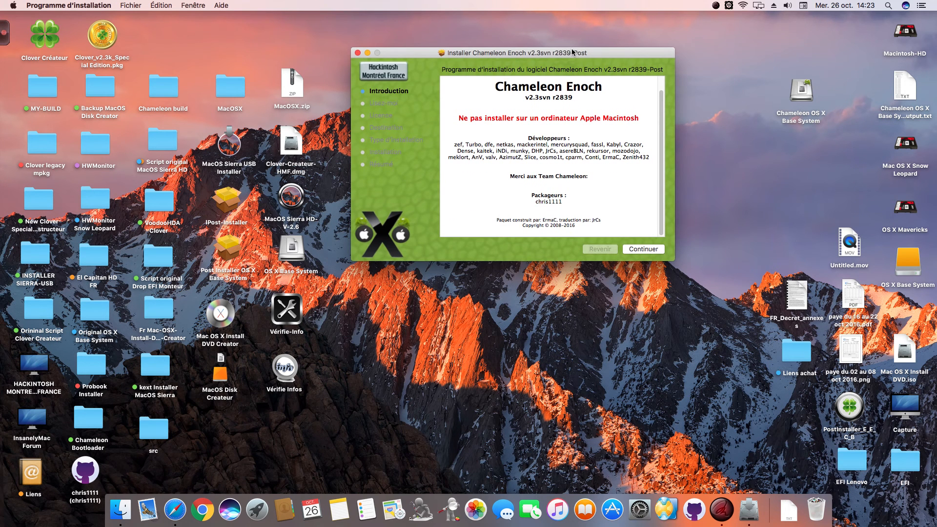
{"action": "left_click", "coordinate": [649, 249]}
{"action": "left_click", "coordinate": [648, 250]}
{"action": "left_click", "coordinate": [646, 248]}
{"action": "left_click", "coordinate": [602, 131]}
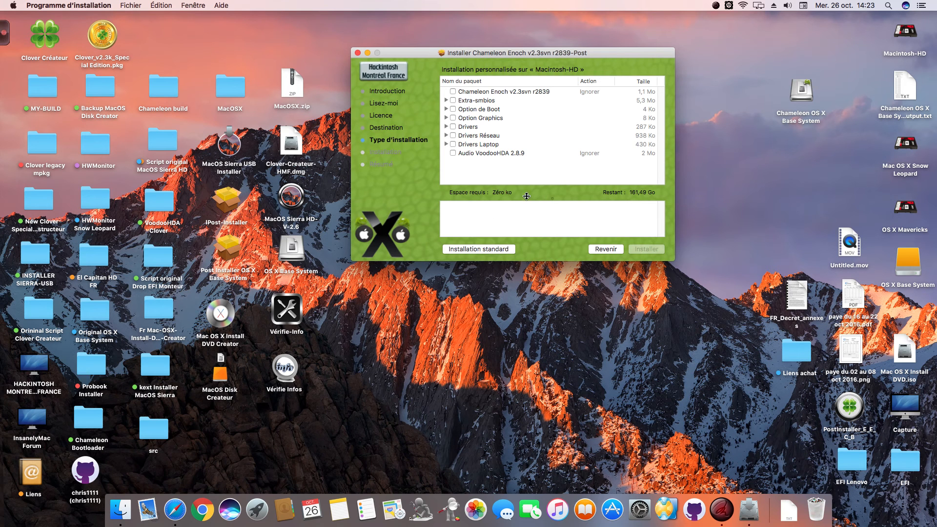
- View the available destination disks for the Chameleon Enoch installation and return to the custom package list
{"action": "left_click", "coordinate": [492, 250]}
{"action": "left_click", "coordinate": [566, 224]}
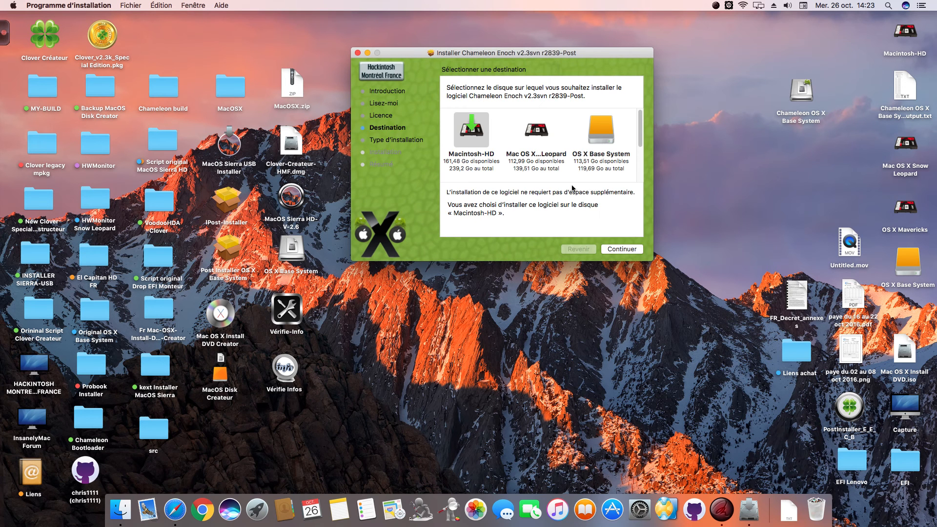
{"action": "left_click", "coordinate": [620, 250]}
{"action": "left_click", "coordinate": [479, 249]}
- Include Extra and the PC smbios from the Extra-smbios group in the custom installation
{"action": "left_click", "coordinate": [446, 100]}
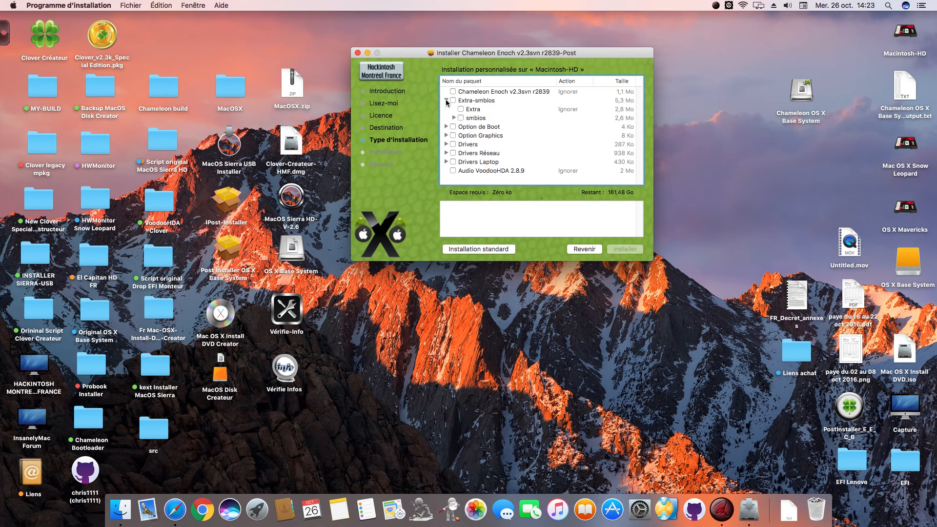
{"action": "left_click", "coordinate": [461, 109]}
{"action": "left_click", "coordinate": [454, 117]}
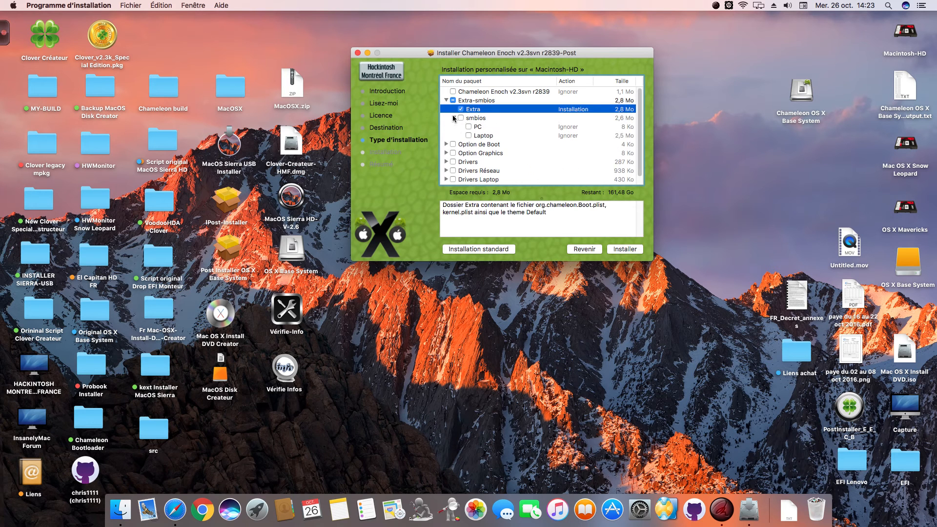
{"action": "left_click", "coordinate": [446, 144]}
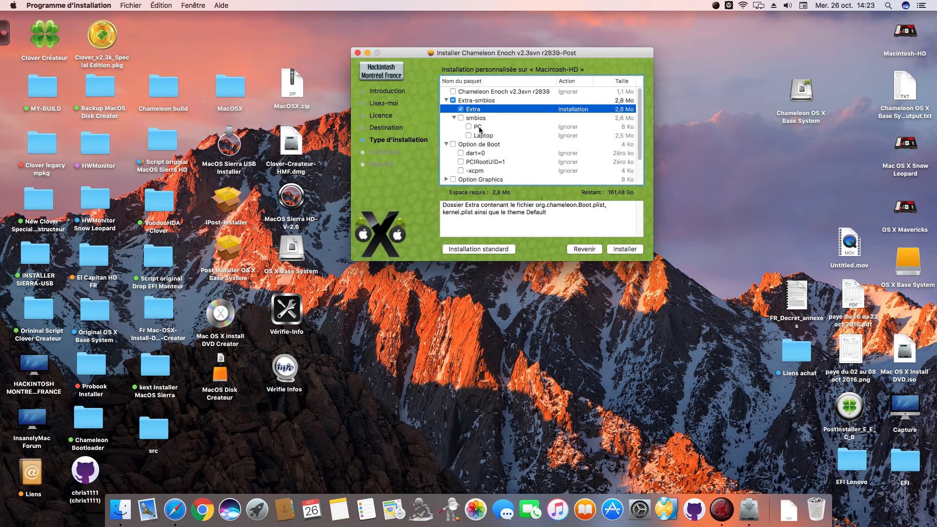
{"action": "left_click", "coordinate": [468, 127]}
- Include all boot options (dart=0, PCIRootUID=1 and -xcpm) and the Graphics Enabler Yes option in the installation
{"action": "scroll", "coordinate": [450, 148], "scroll_direction": "down", "scroll_amount": 3}
{"action": "left_click", "coordinate": [453, 109]}
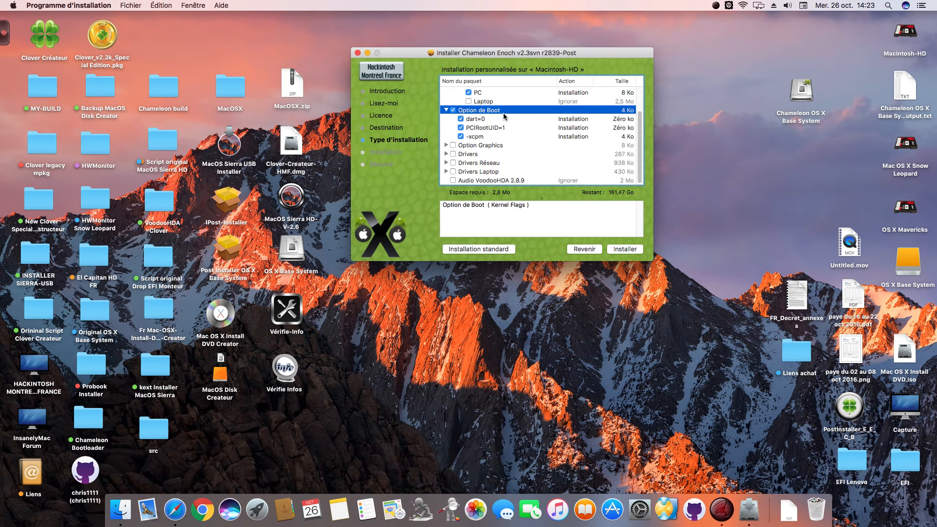
{"action": "left_click", "coordinate": [446, 145]}
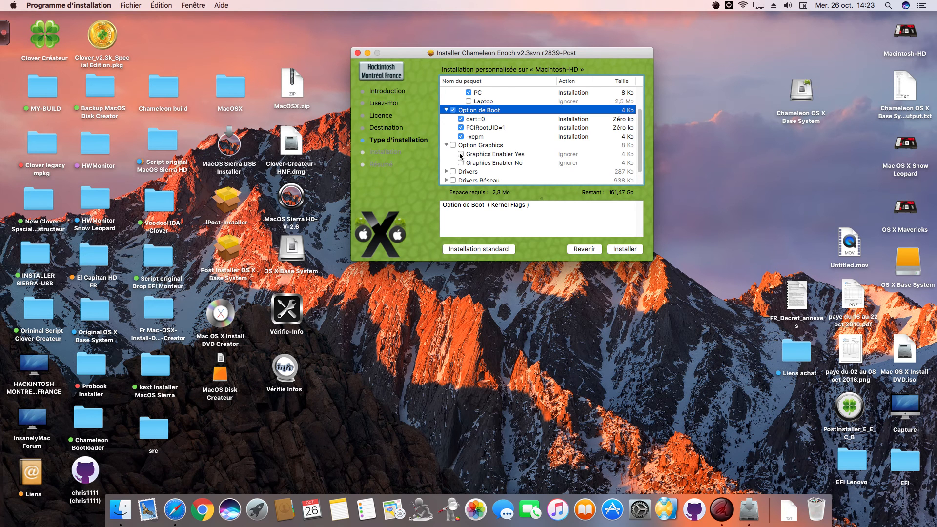
{"action": "left_click", "coordinate": [460, 154]}
- Include the FakeSMC and NULCPU drivers from the FakeSMC-NULCPU group in the installation
{"action": "scroll", "coordinate": [456, 166], "scroll_direction": "down", "scroll_amount": 2}
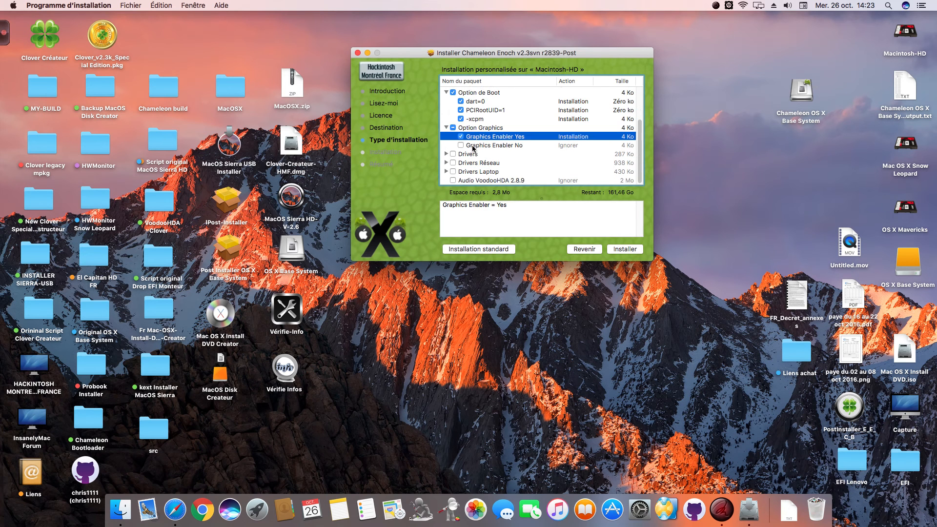
{"action": "left_click", "coordinate": [446, 153]}
{"action": "left_click", "coordinate": [452, 154]}
{"action": "scroll", "coordinate": [449, 154], "scroll_direction": "down", "scroll_amount": 2}
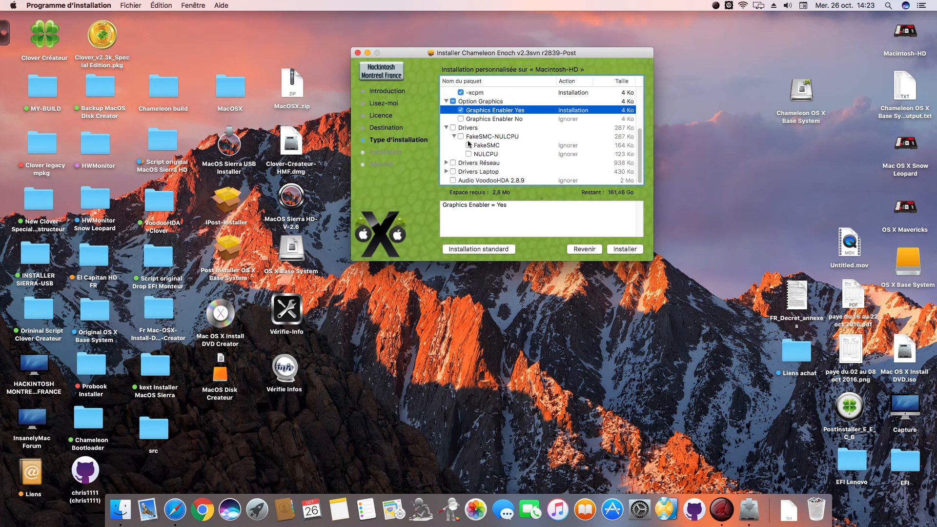
{"action": "left_click", "coordinate": [468, 145]}
{"action": "left_click", "coordinate": [468, 154]}
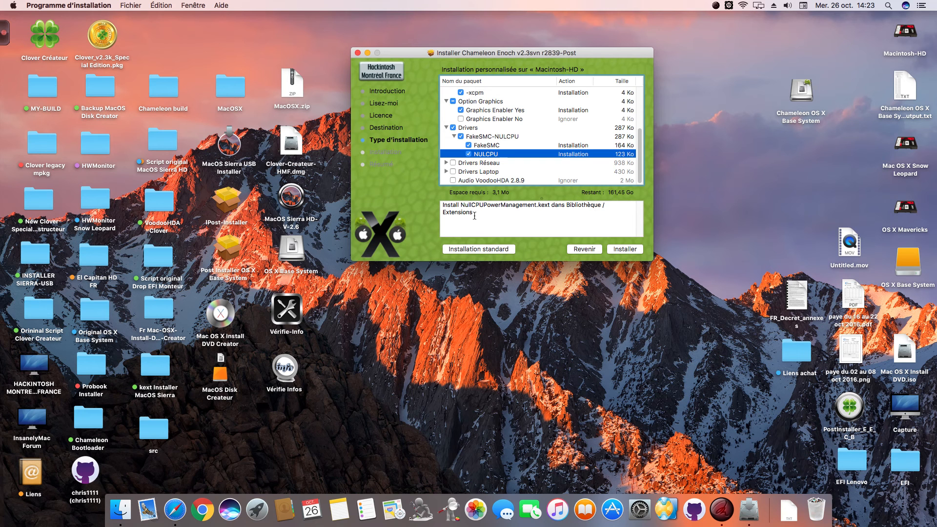
- Show the network drivers, include Realtek8111 GB Ethernet to read its description, and exclude it again
{"action": "left_click", "coordinate": [446, 163]}
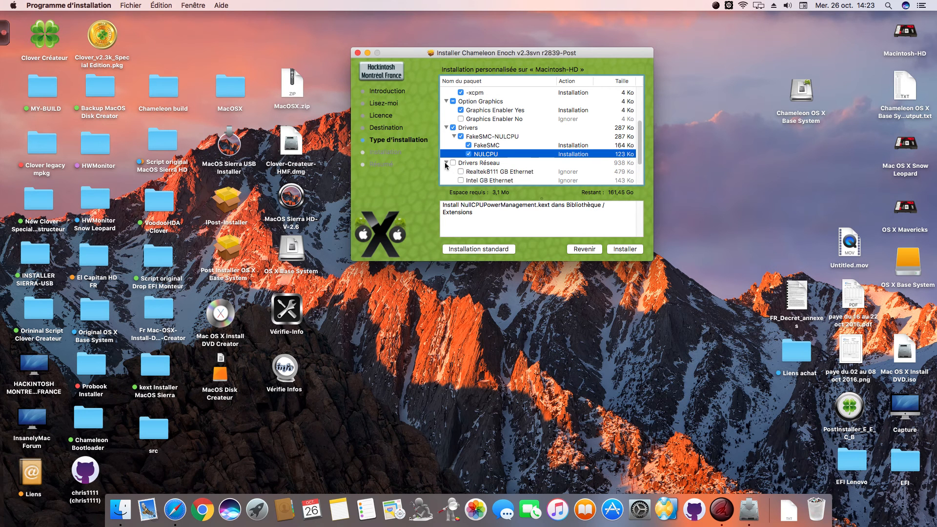
{"action": "scroll", "coordinate": [446, 166], "scroll_direction": "down", "scroll_amount": 2}
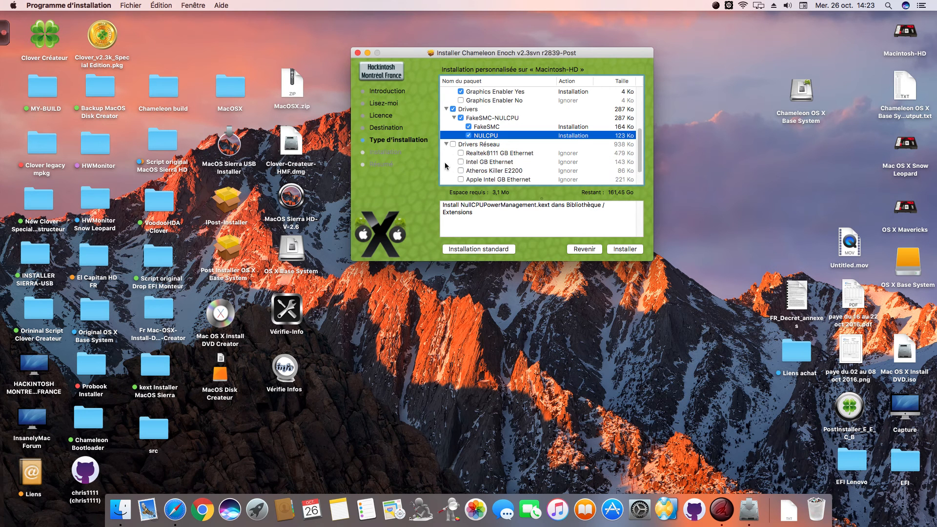
{"action": "scroll", "coordinate": [459, 155], "scroll_direction": "down", "scroll_amount": 1}
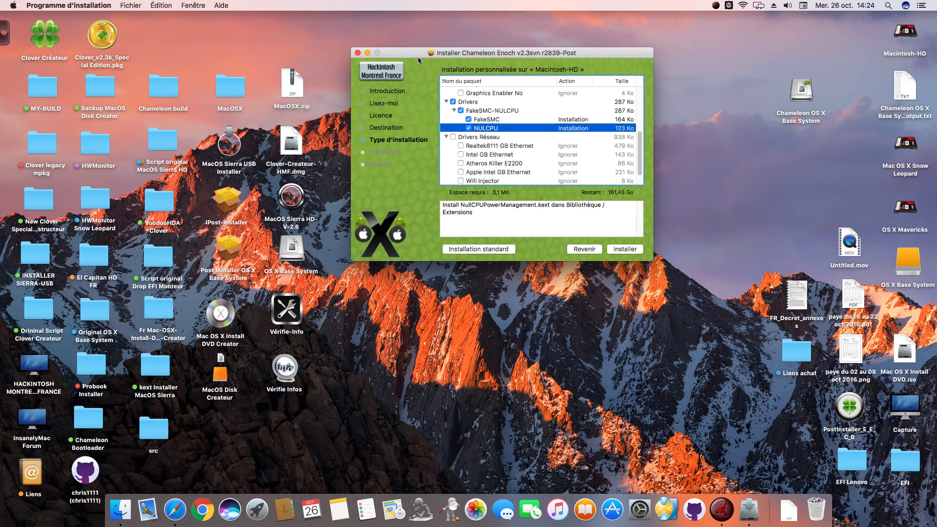
{"action": "left_click_drag", "start_coordinate": [418, 57], "coordinate": [417, 40]}
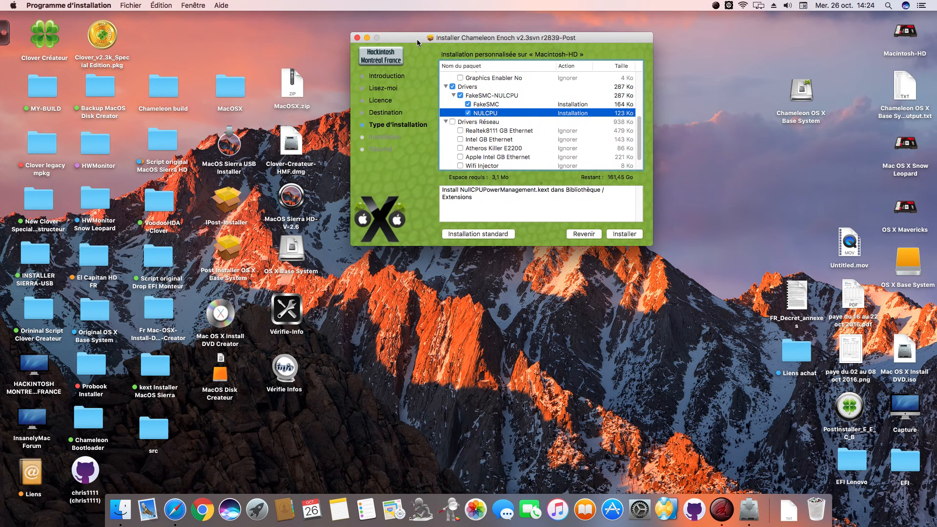
{"action": "left_click", "coordinate": [460, 131]}
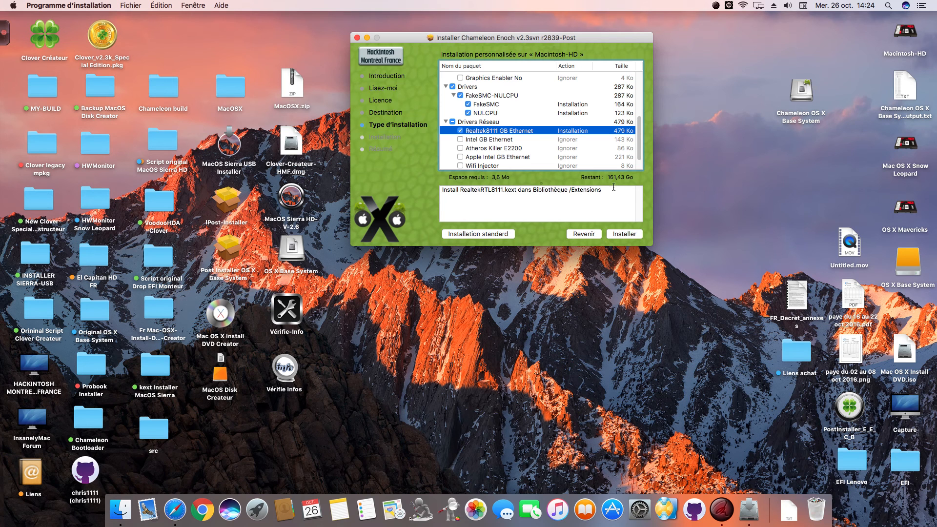
{"action": "left_click", "coordinate": [460, 131]}
- Include the VoodooPS2Controller and ACPIBatteryManager laptop drivers and read their descriptions
{"action": "scroll", "coordinate": [449, 150], "scroll_direction": "down", "scroll_amount": 2}
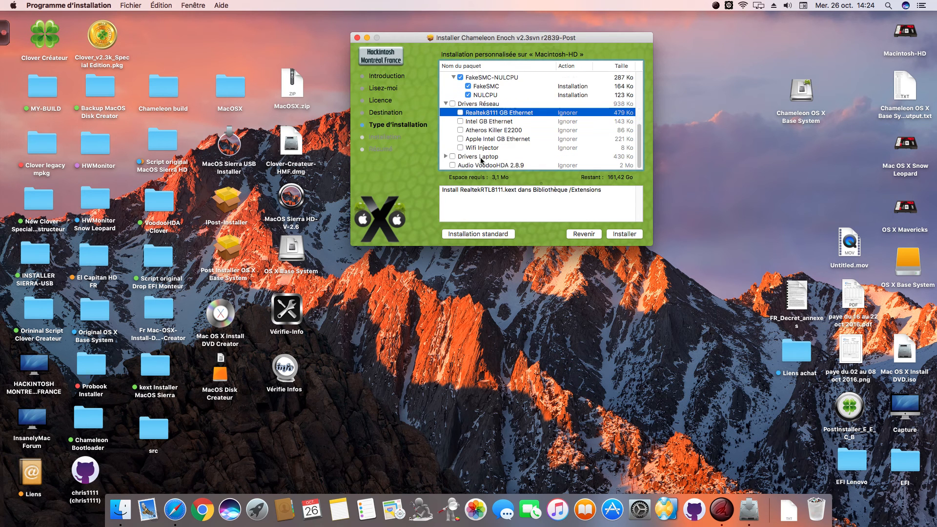
{"action": "left_click", "coordinate": [445, 156]}
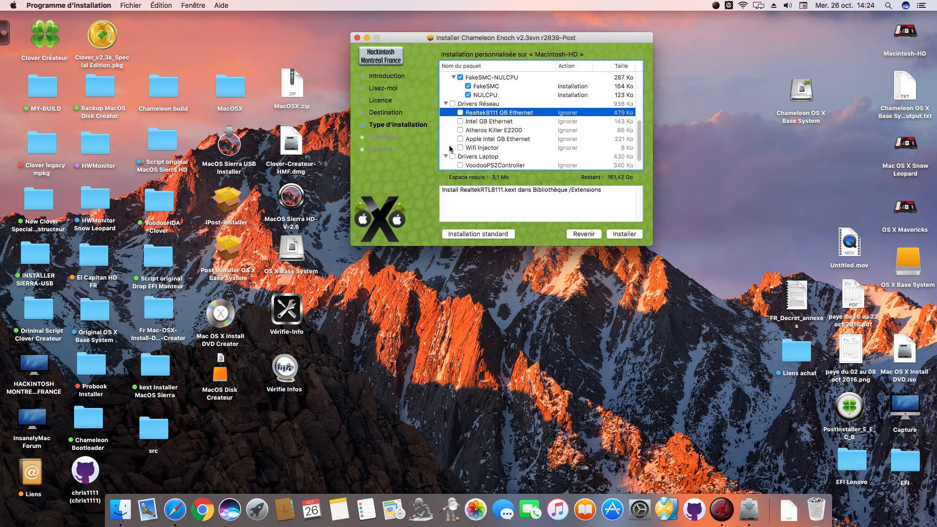
{"action": "left_click", "coordinate": [460, 147]}
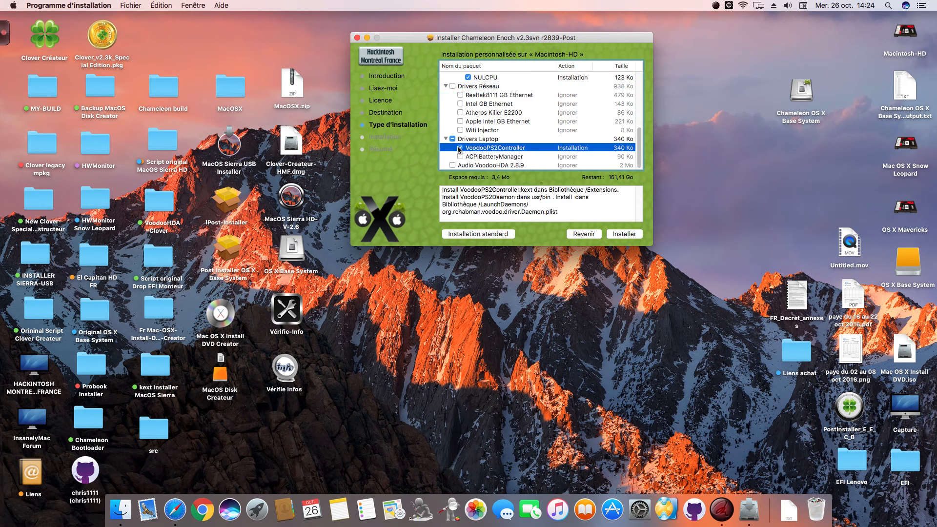
{"action": "left_click", "coordinate": [460, 156]}
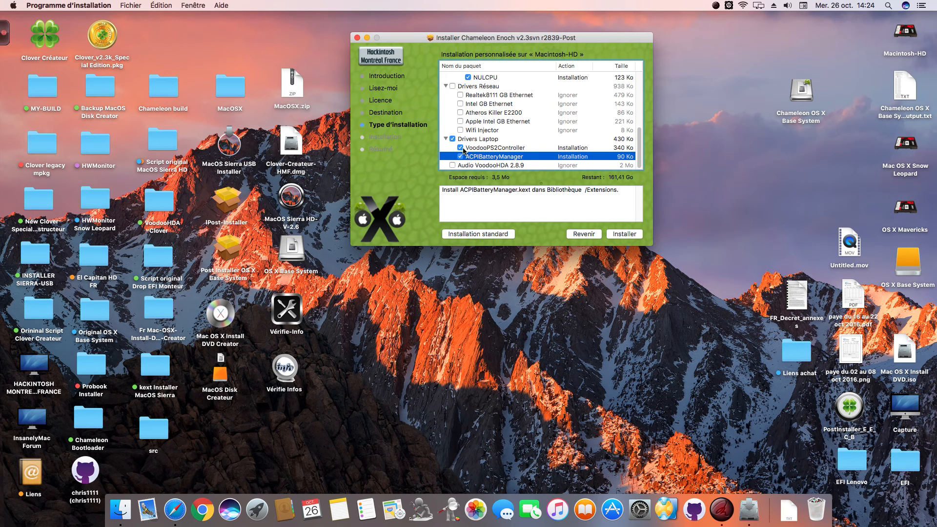
{"action": "left_click", "coordinate": [482, 149]}
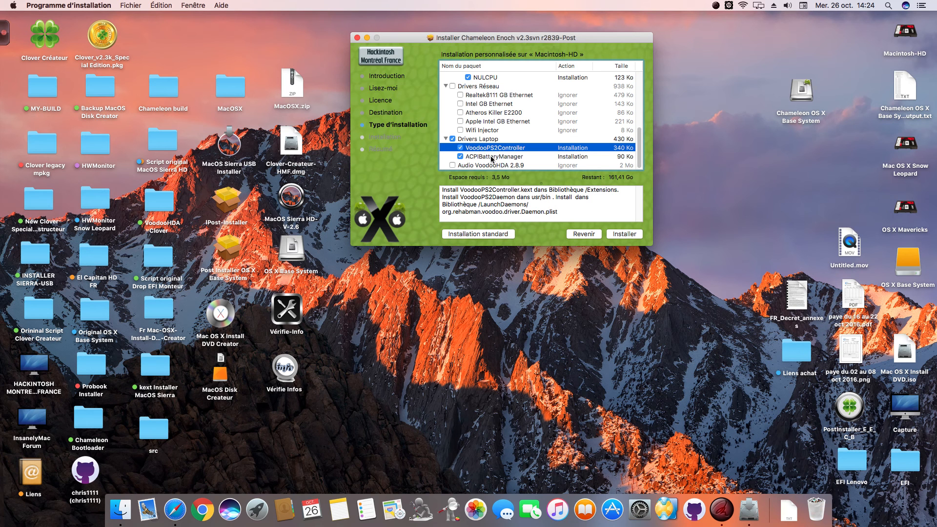
{"action": "left_click", "coordinate": [492, 157]}
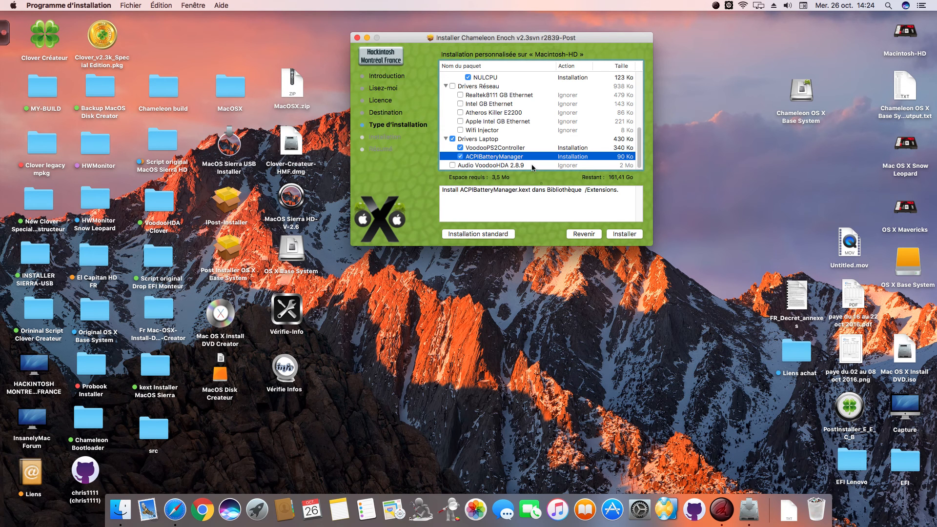
- Include the Audio VoodooHDA 2.8.9 package in the custom installation
{"action": "scroll", "coordinate": [457, 111], "scroll_direction": "up", "scroll_amount": 2}
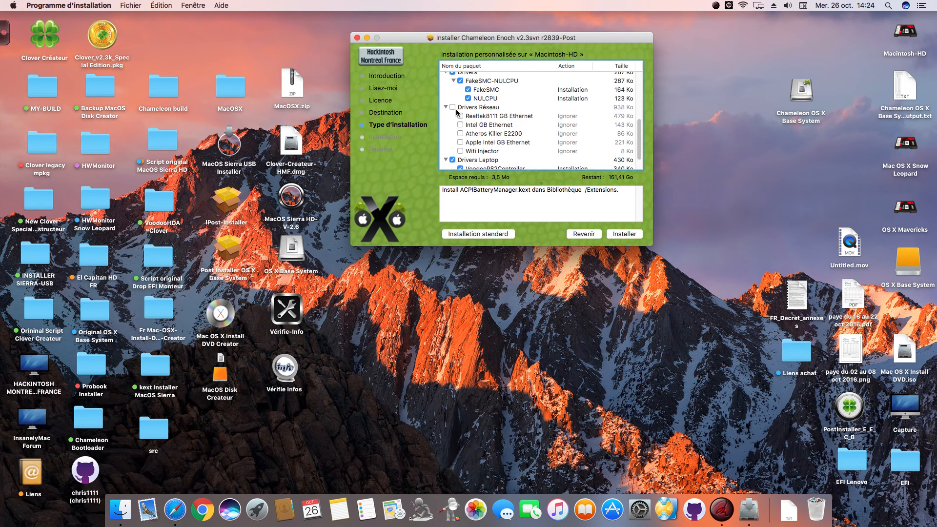
{"action": "scroll", "coordinate": [458, 111], "scroll_direction": "down", "scroll_amount": 2}
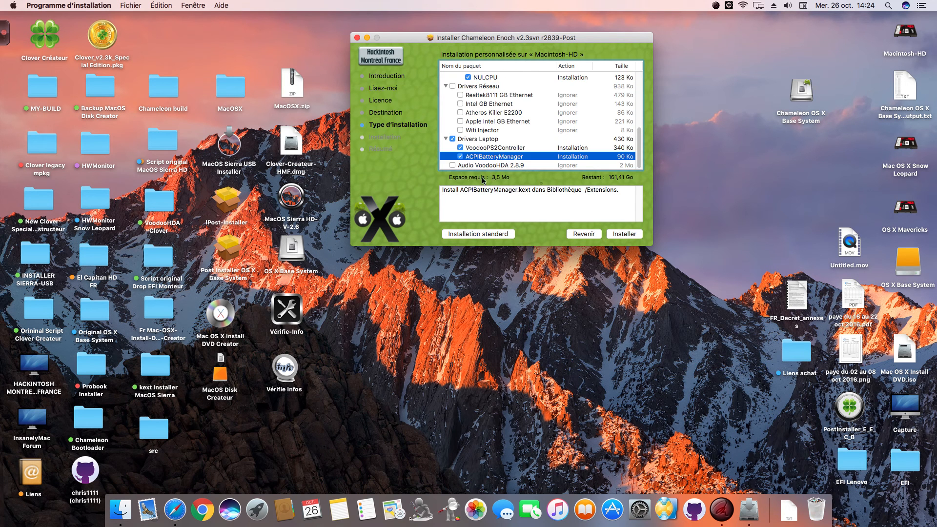
{"action": "left_click", "coordinate": [452, 166]}
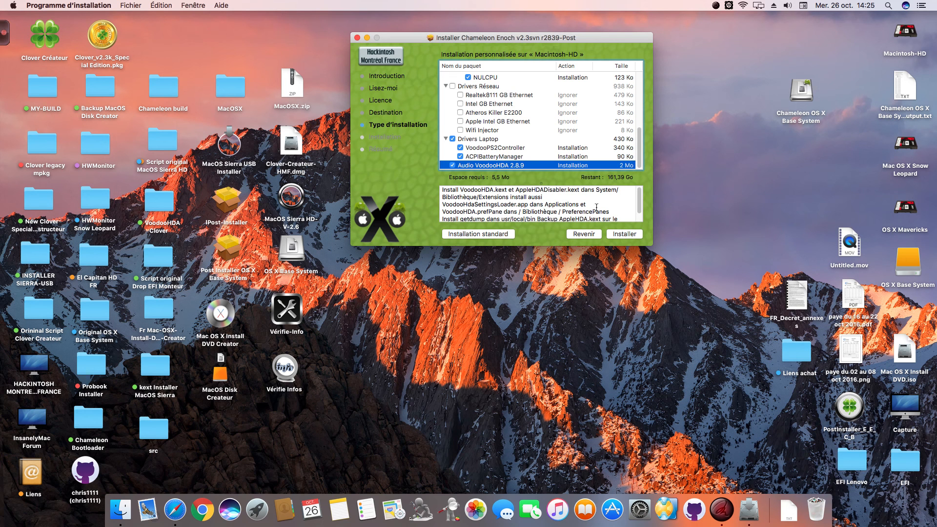
- Read the rest of the Audio VoodooHDA 2.8.9 description and check the root folders of the Macintosh-HD volume
{"action": "scroll", "coordinate": [622, 211], "scroll_direction": "down", "scroll_amount": 1}
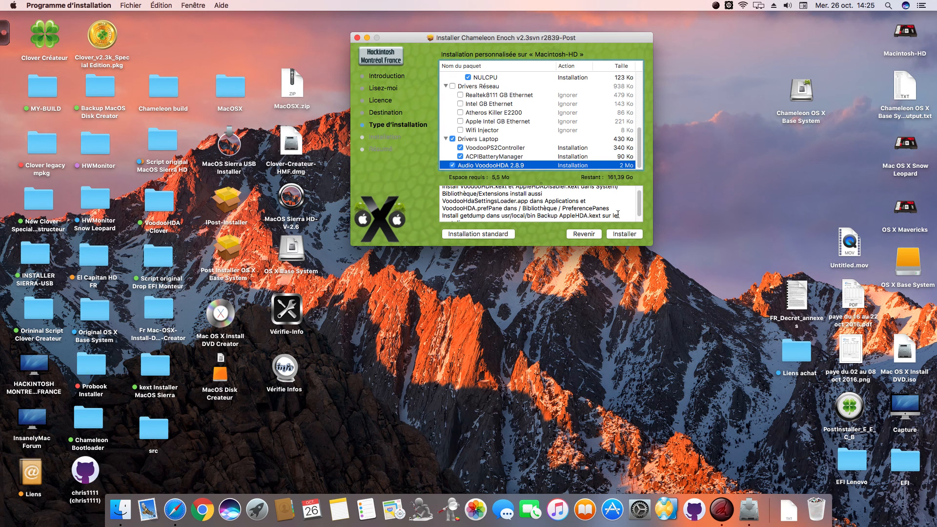
{"action": "scroll", "coordinate": [617, 214], "scroll_direction": "down", "scroll_amount": 1}
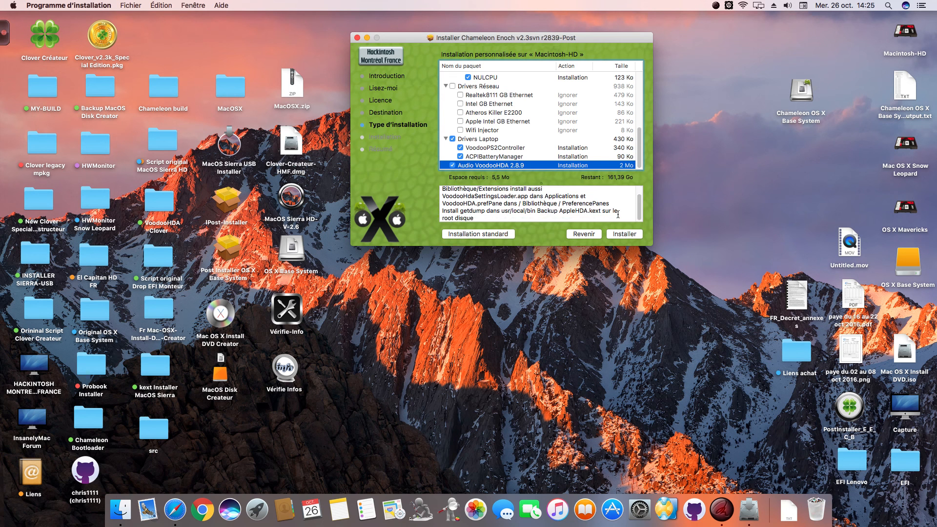
{"action": "double_click", "coordinate": [901, 35]}
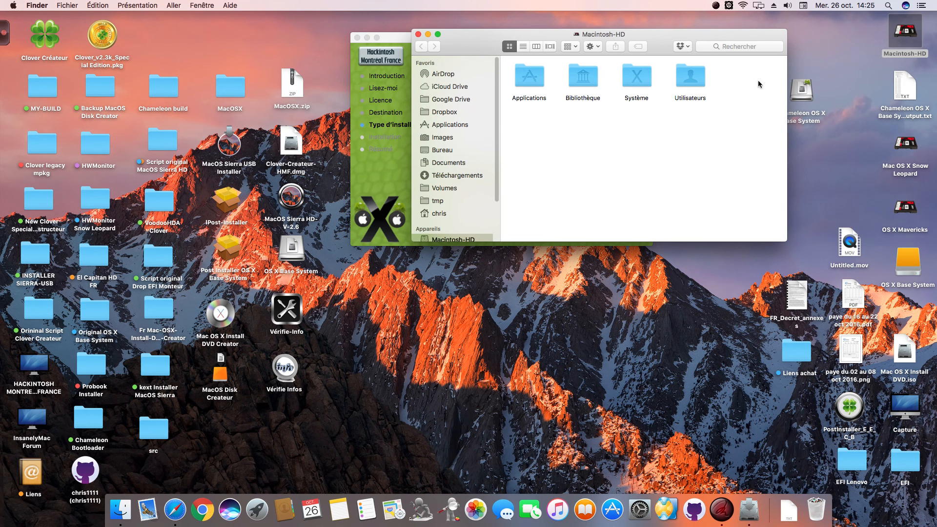
{"action": "left_click", "coordinate": [418, 34]}
{"action": "left_click_drag", "start_coordinate": [411, 36], "coordinate": [415, 30]}
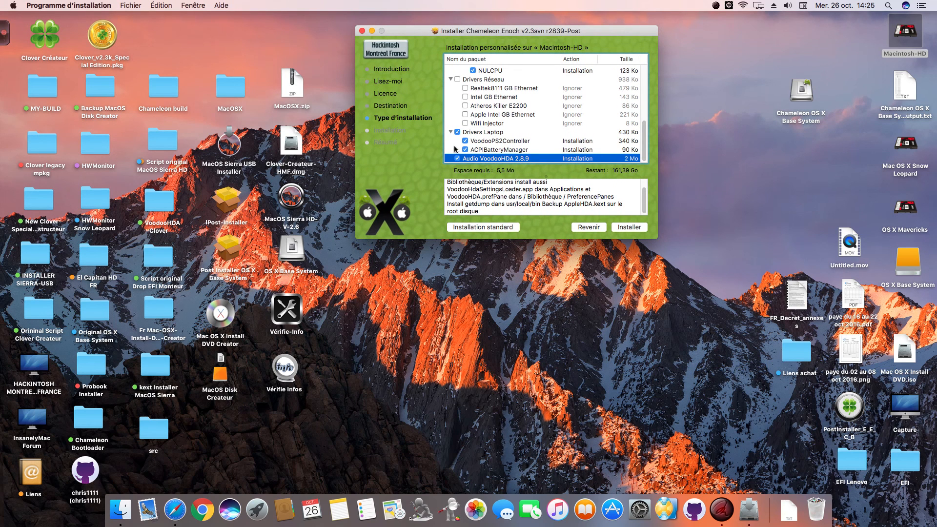
- Include the Chameleon Enoch v2.3svn r2839 bootloader package in the custom installation
{"action": "scroll", "coordinate": [466, 163], "scroll_direction": "up", "scroll_amount": 2}
{"action": "scroll", "coordinate": [466, 162], "scroll_direction": "down", "scroll_amount": 2}
{"action": "scroll", "coordinate": [466, 163], "scroll_direction": "up", "scroll_amount": 5}
{"action": "scroll", "coordinate": [465, 163], "scroll_direction": "up", "scroll_amount": 3}
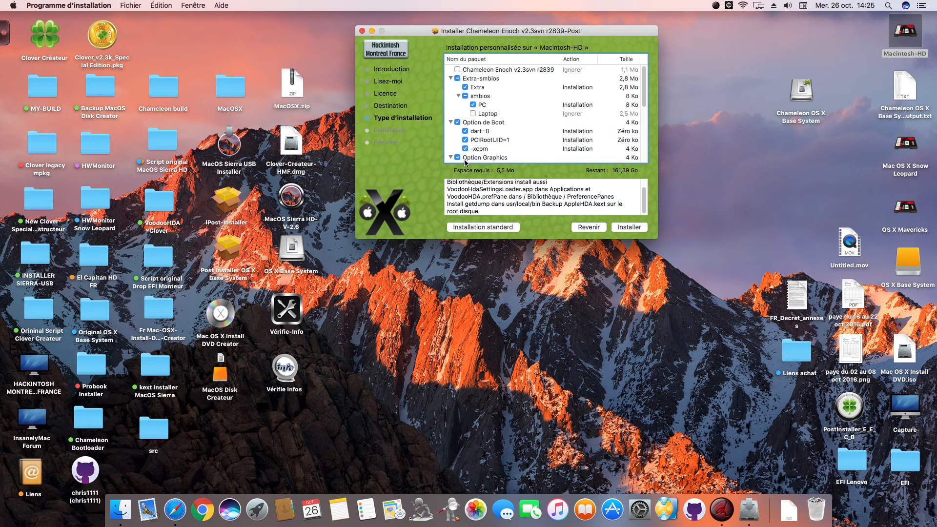
{"action": "left_click", "coordinate": [458, 70]}
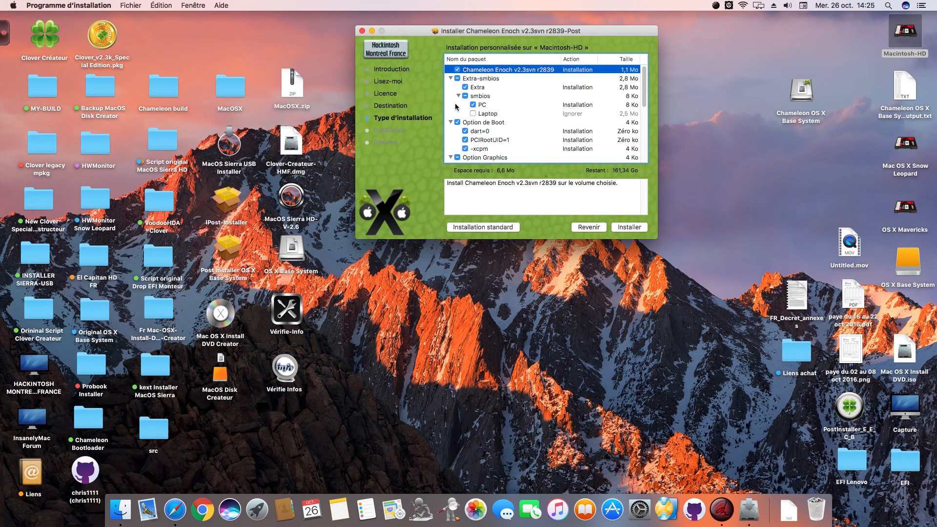
- Review the boot, graphics, network and laptop driver selections and display the Audio VoodooHDA 2.8.9 description again
{"action": "scroll", "coordinate": [464, 114], "scroll_direction": "down", "scroll_amount": 3}
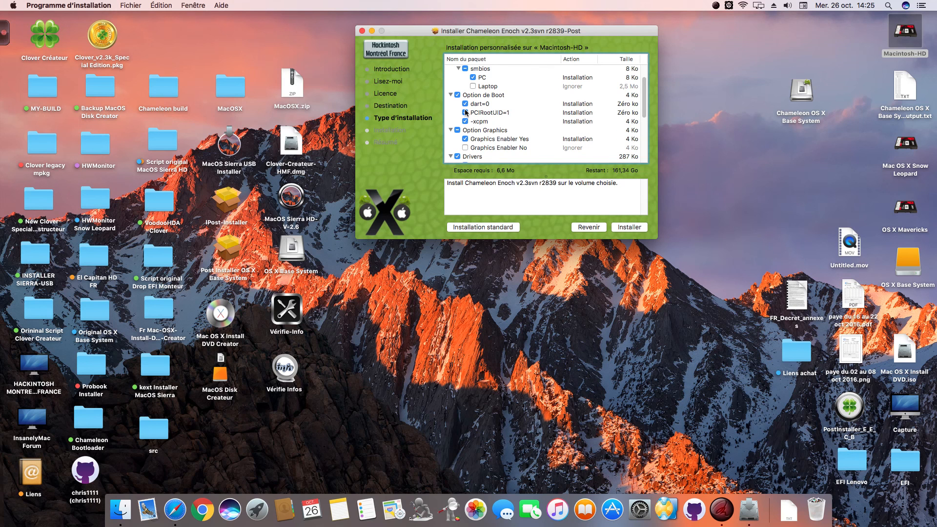
{"action": "scroll", "coordinate": [501, 116], "scroll_direction": "down", "scroll_amount": 3}
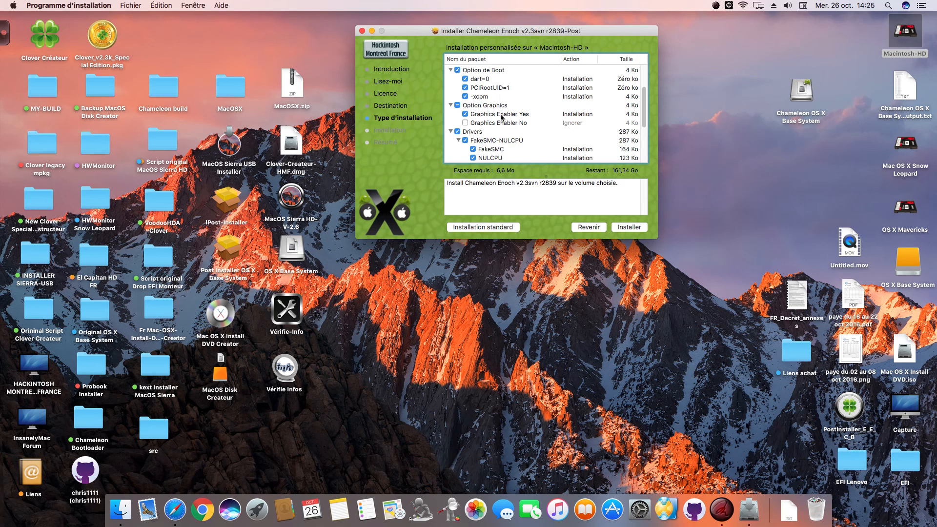
{"action": "scroll", "coordinate": [500, 117], "scroll_direction": "down", "scroll_amount": 3}
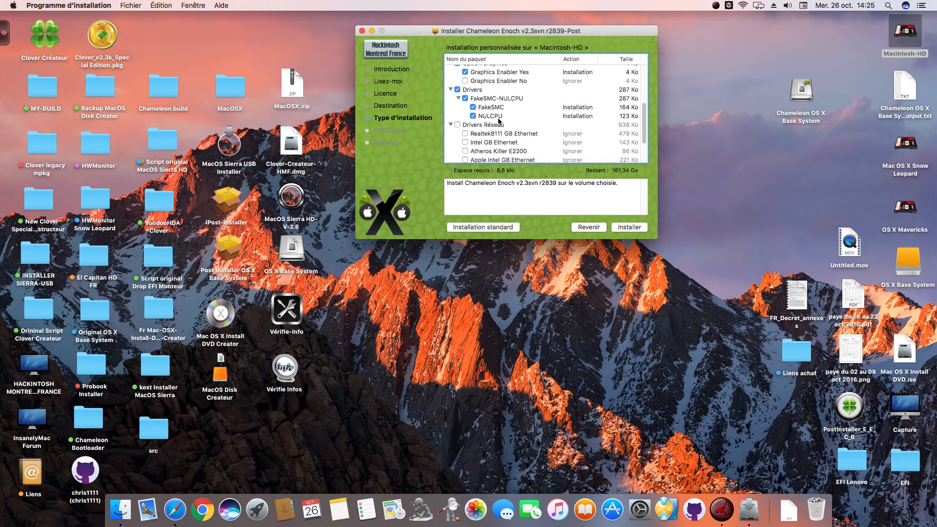
{"action": "scroll", "coordinate": [500, 122], "scroll_direction": "down", "scroll_amount": 5}
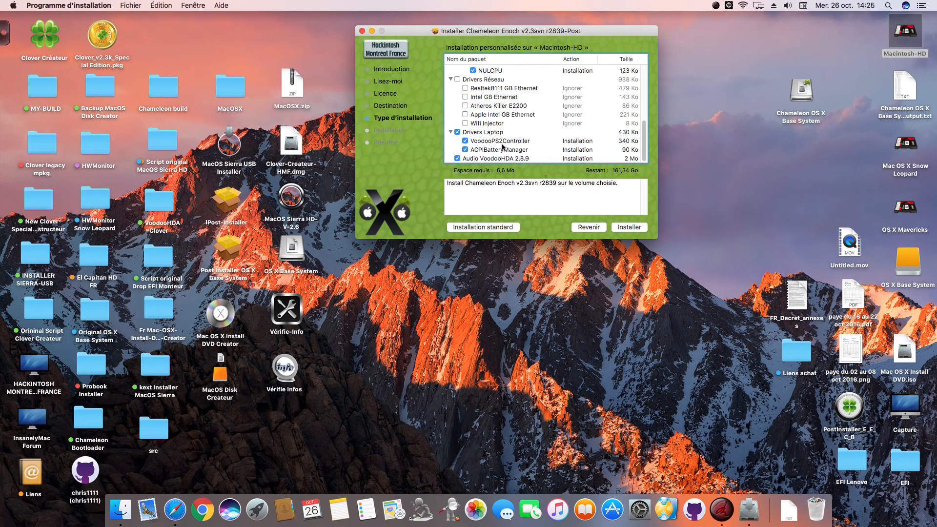
{"action": "left_click", "coordinate": [499, 159]}
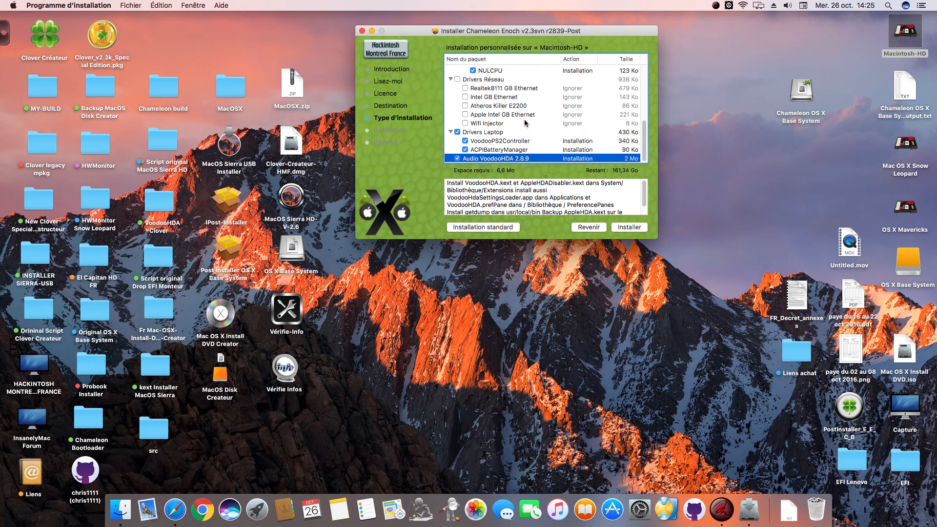
- Close the Chameleon Enoch post-install installer without installing and bring up the Ink2Go toolbar
{"action": "left_click_drag", "start_coordinate": [416, 31], "coordinate": [416, 30]}
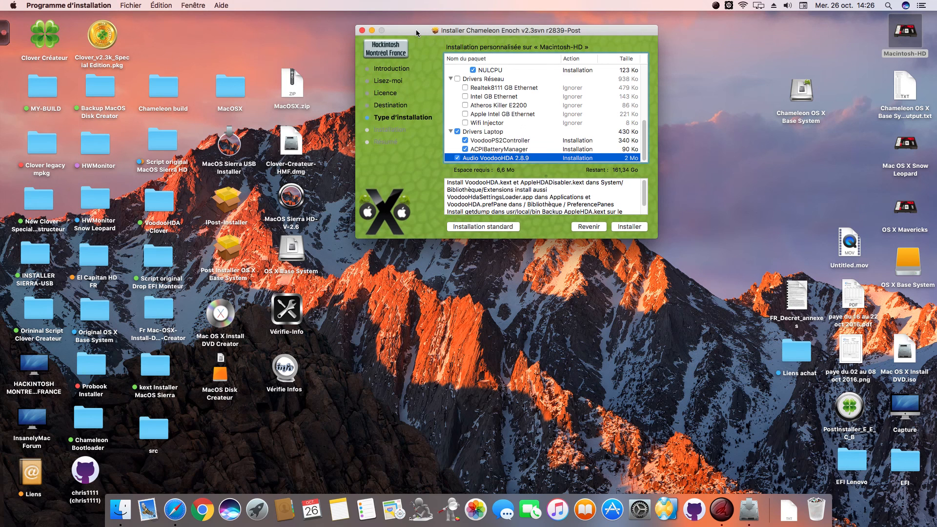
{"action": "left_click", "coordinate": [362, 30]}
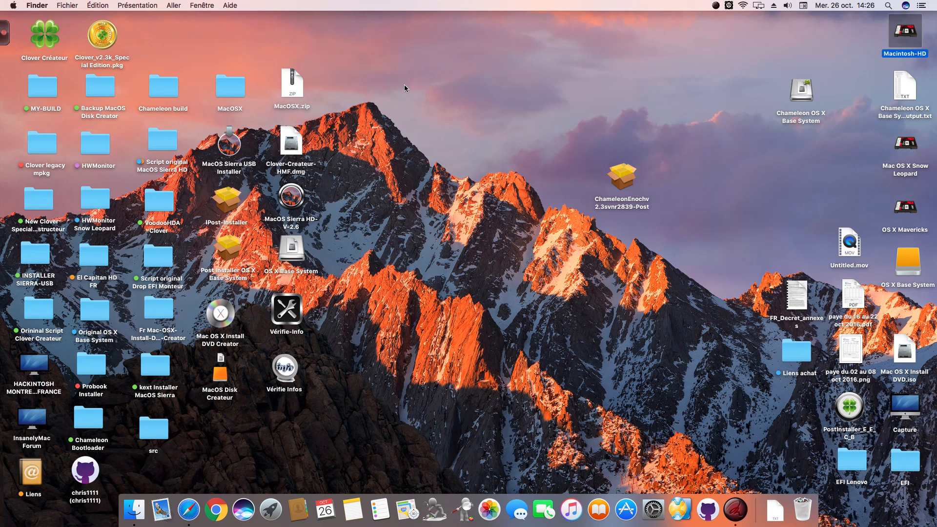
{"action": "left_click", "coordinate": [8, 28]}
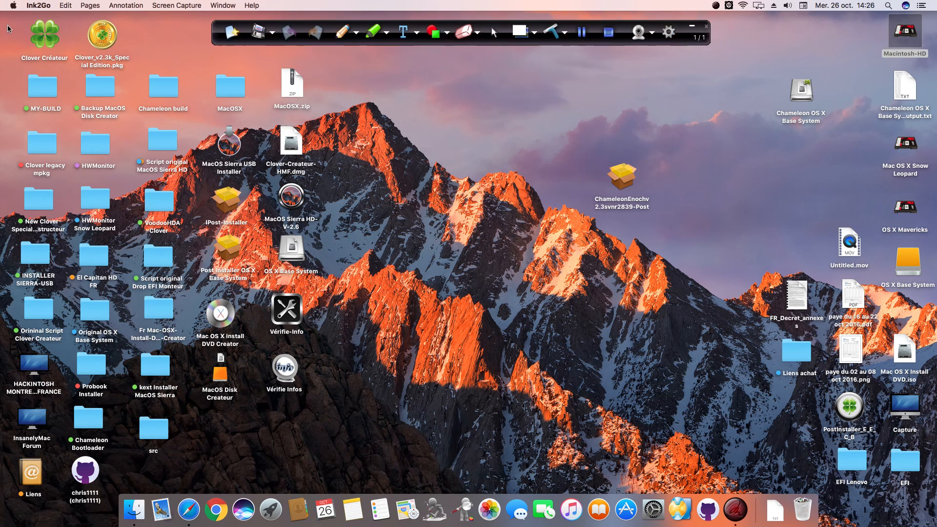